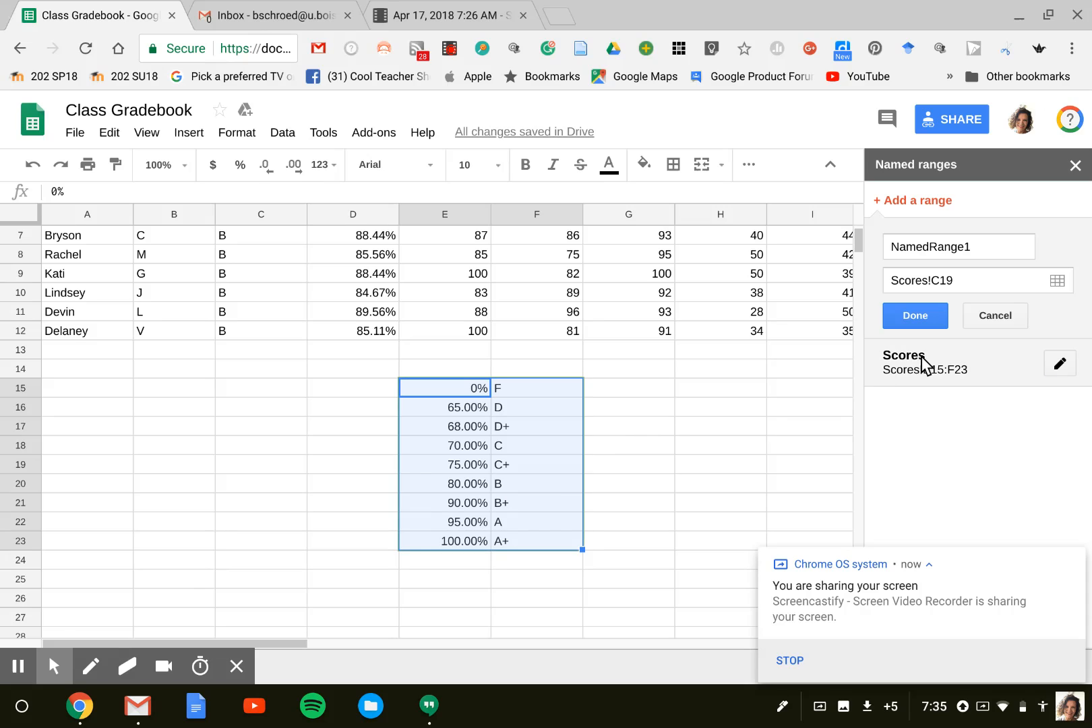
- Check the formula in C3 and restore the gradebook to its April 16, 10:21 AM version from the version history
scroll(245, 486, up, 2)
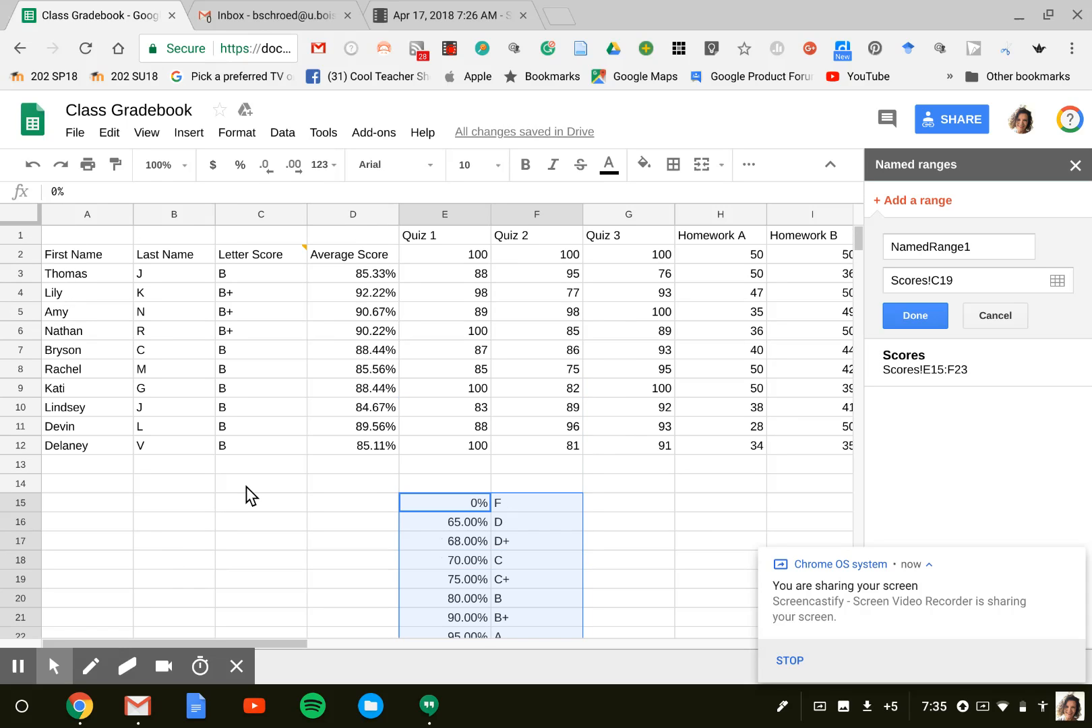
click(257, 275)
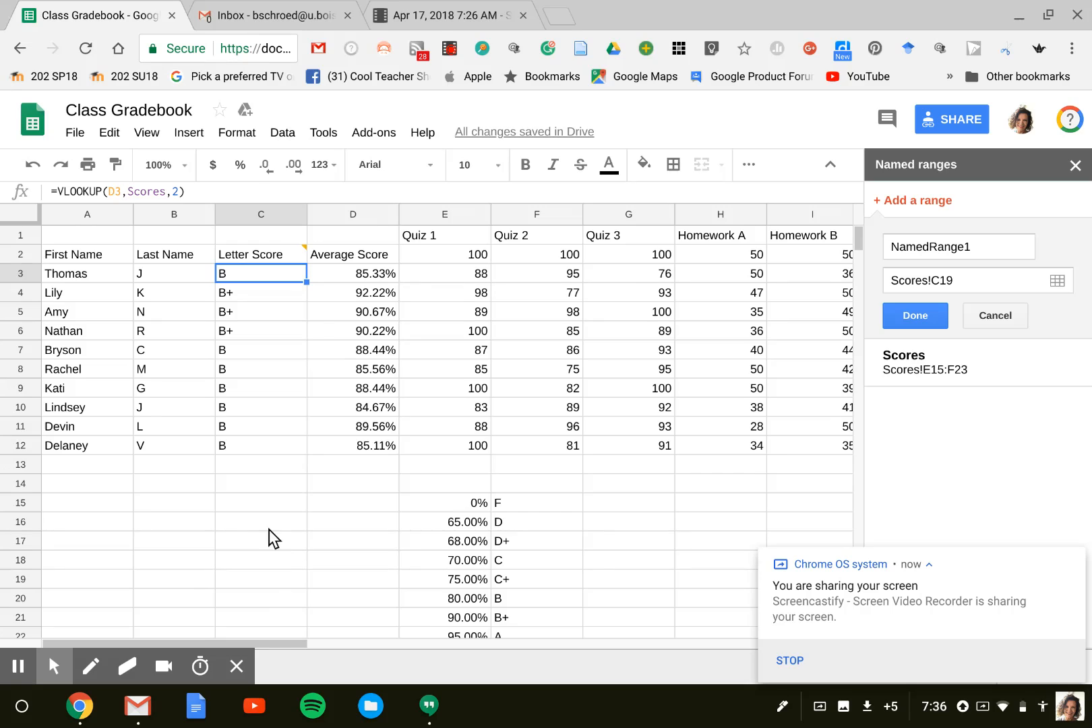
click(82, 136)
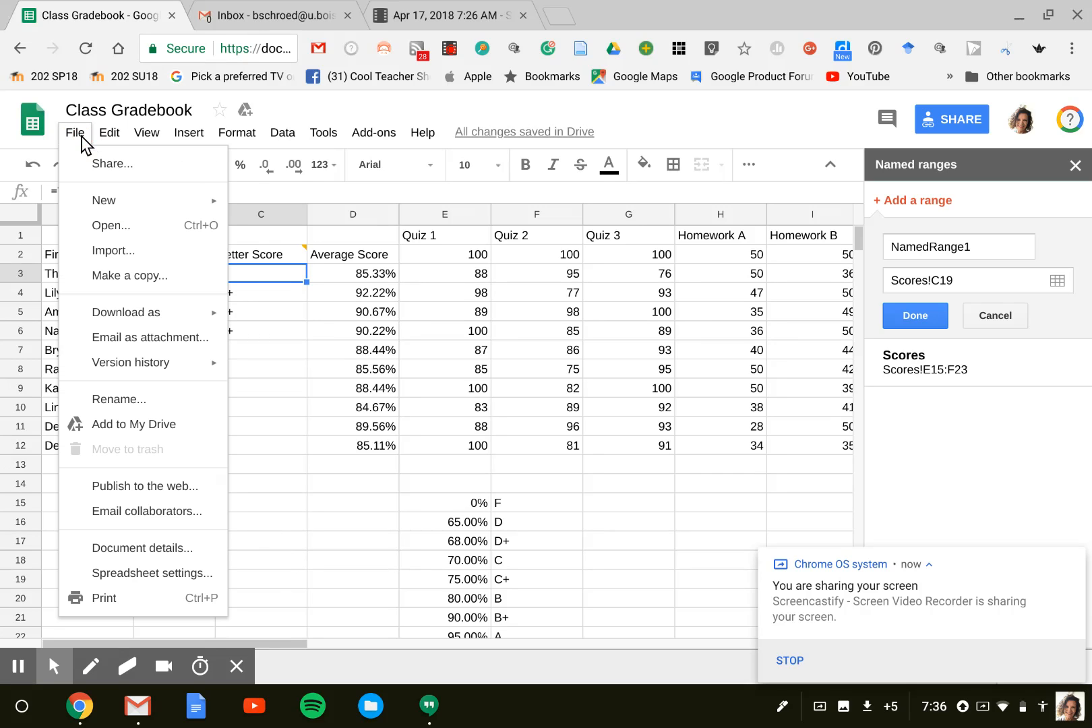
mouse_move(136, 364)
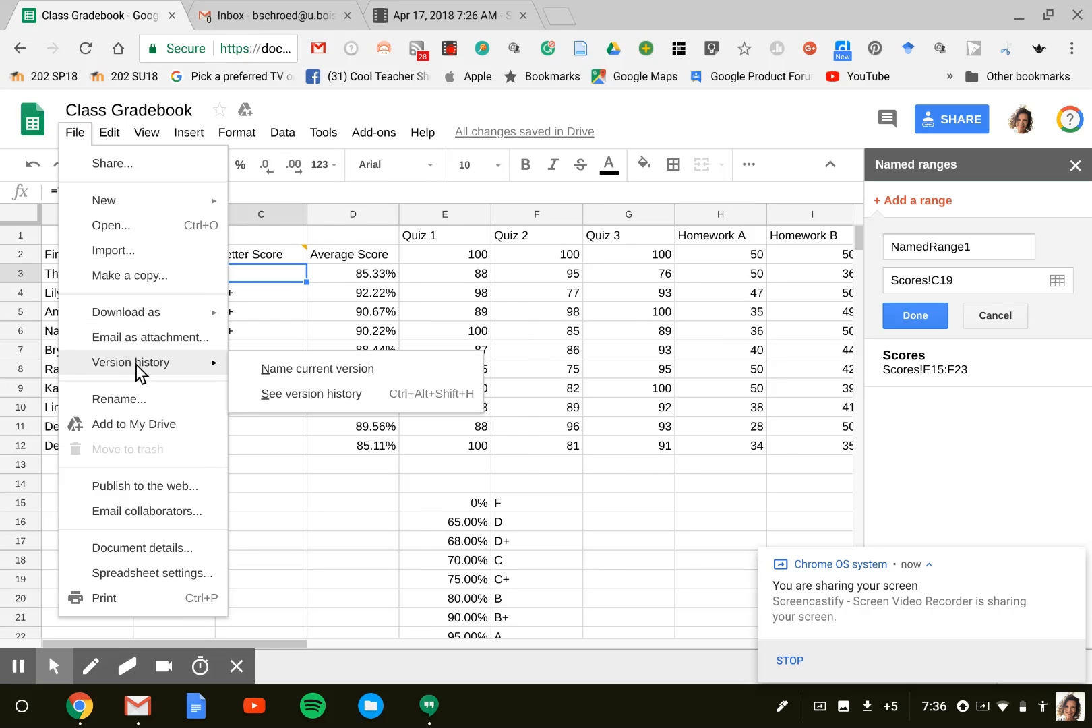
click(297, 394)
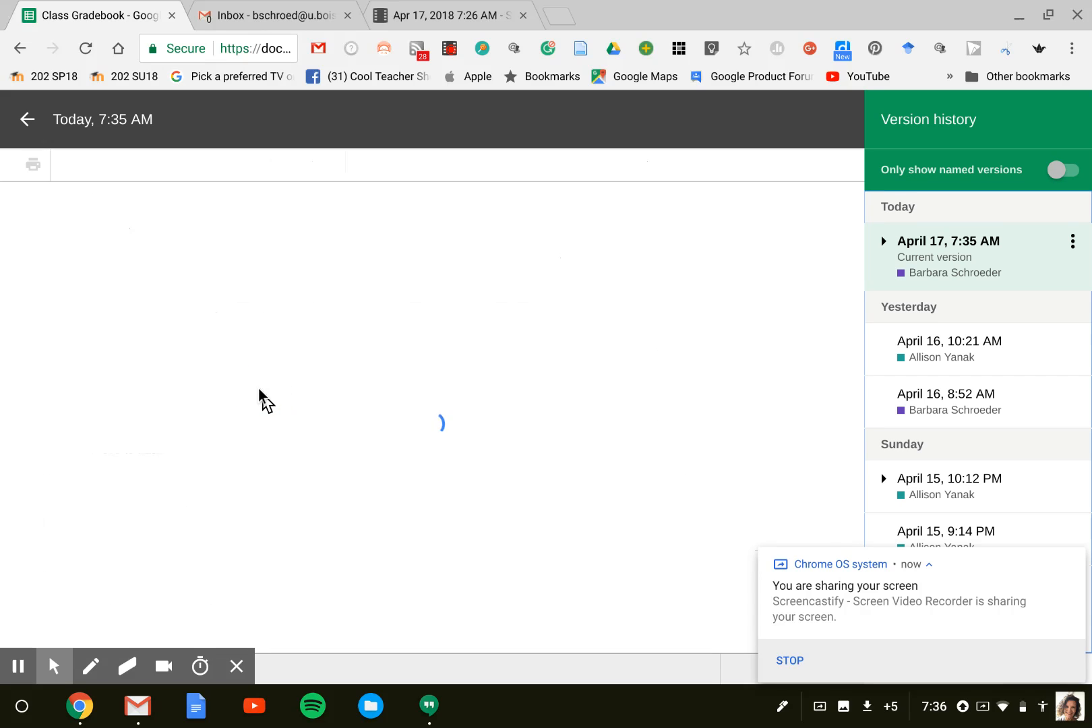
click(911, 348)
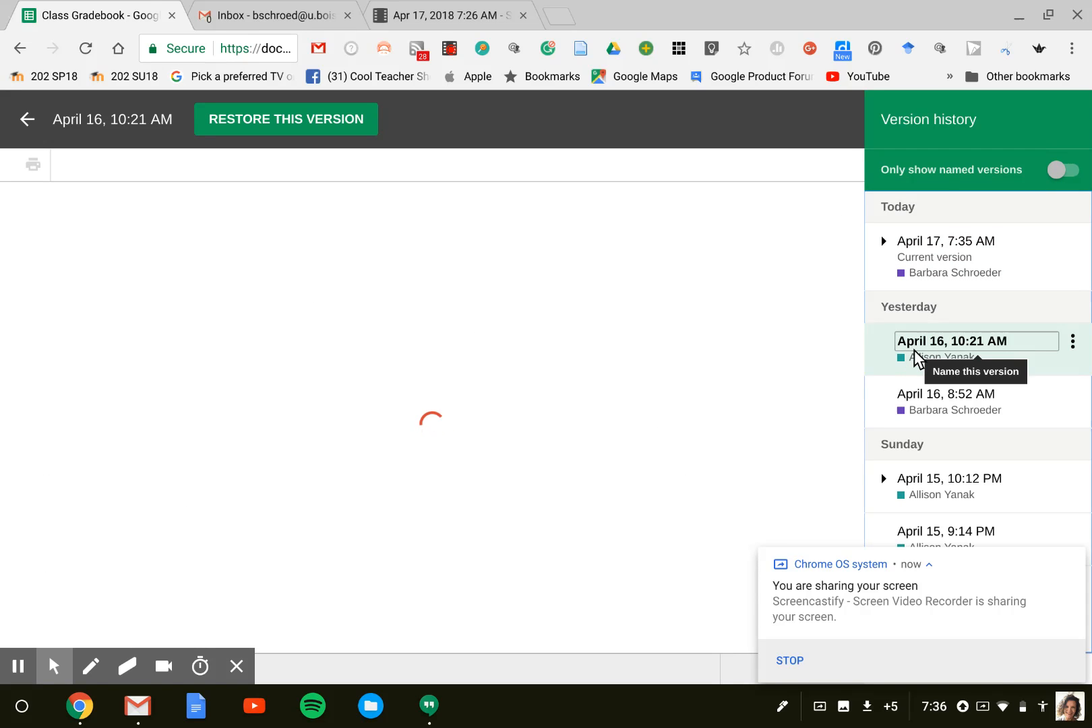
click(334, 124)
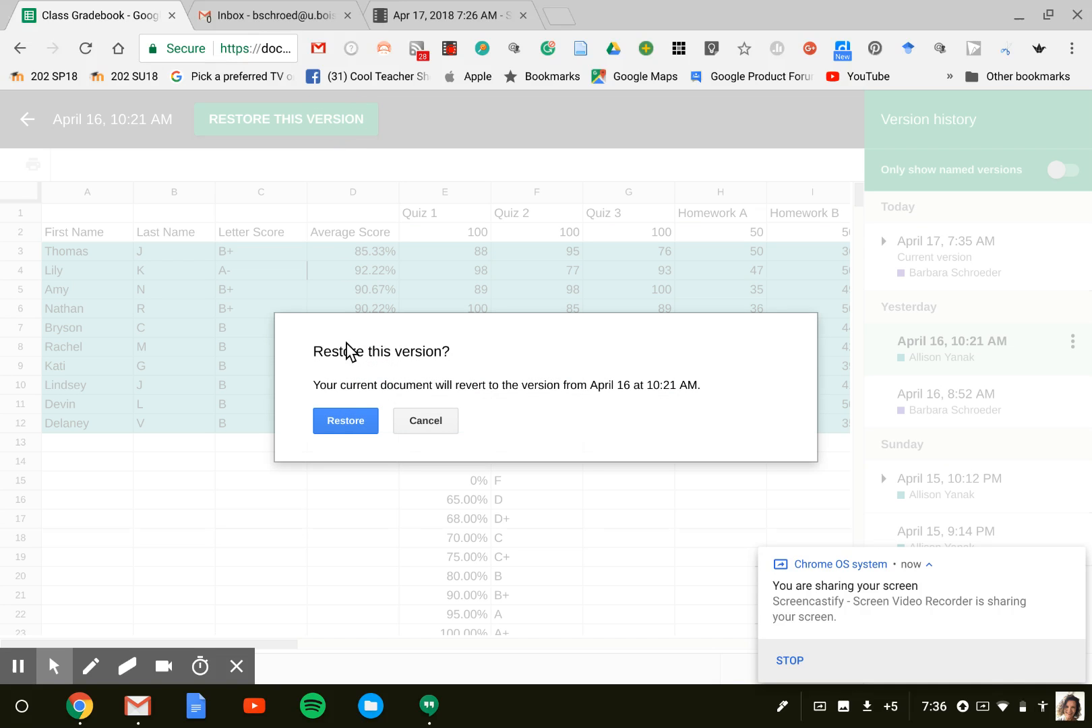
click(346, 437)
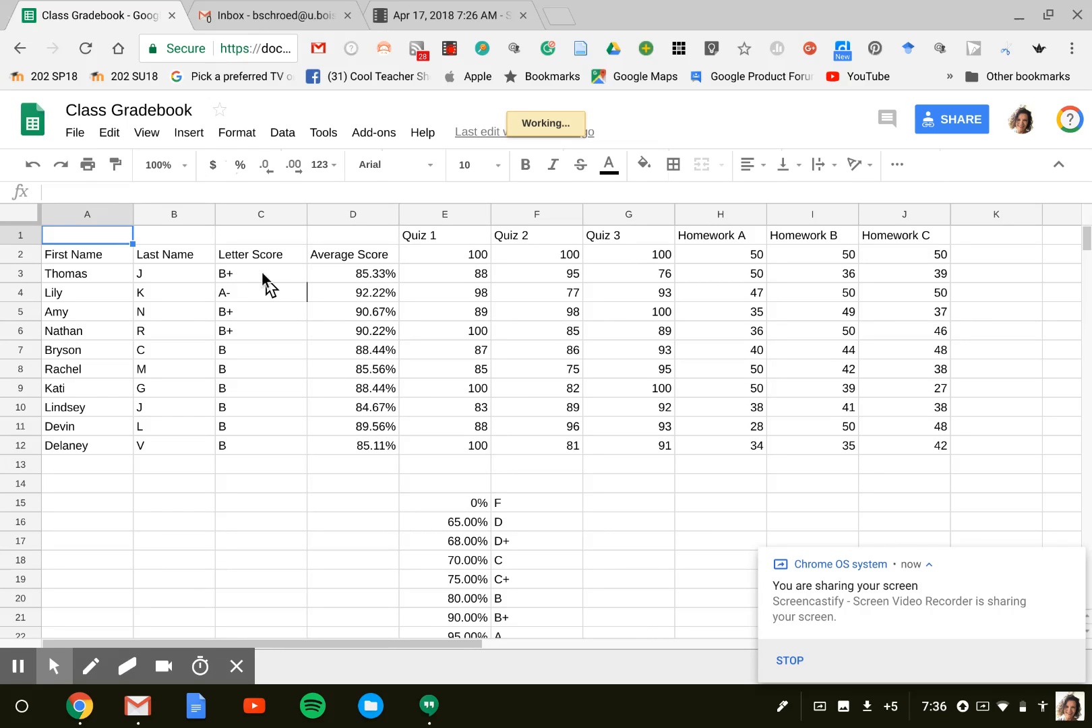
- Inspect the letter score entries in C3 and C4 and the grading scale in E15:F23
click(269, 278)
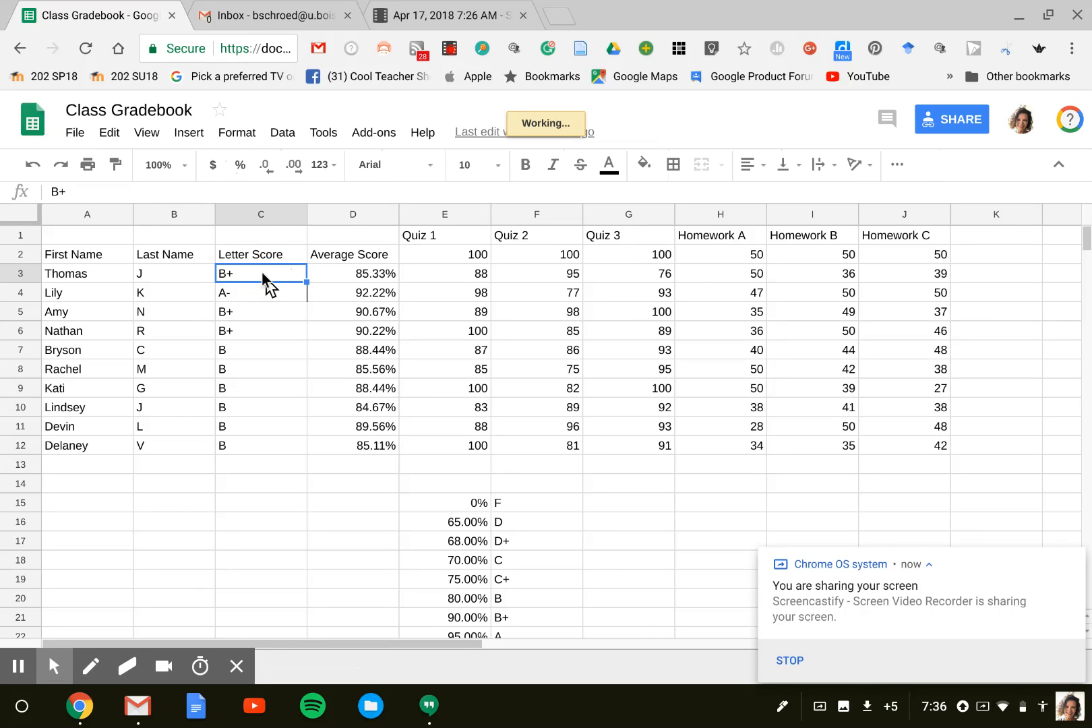
click(267, 300)
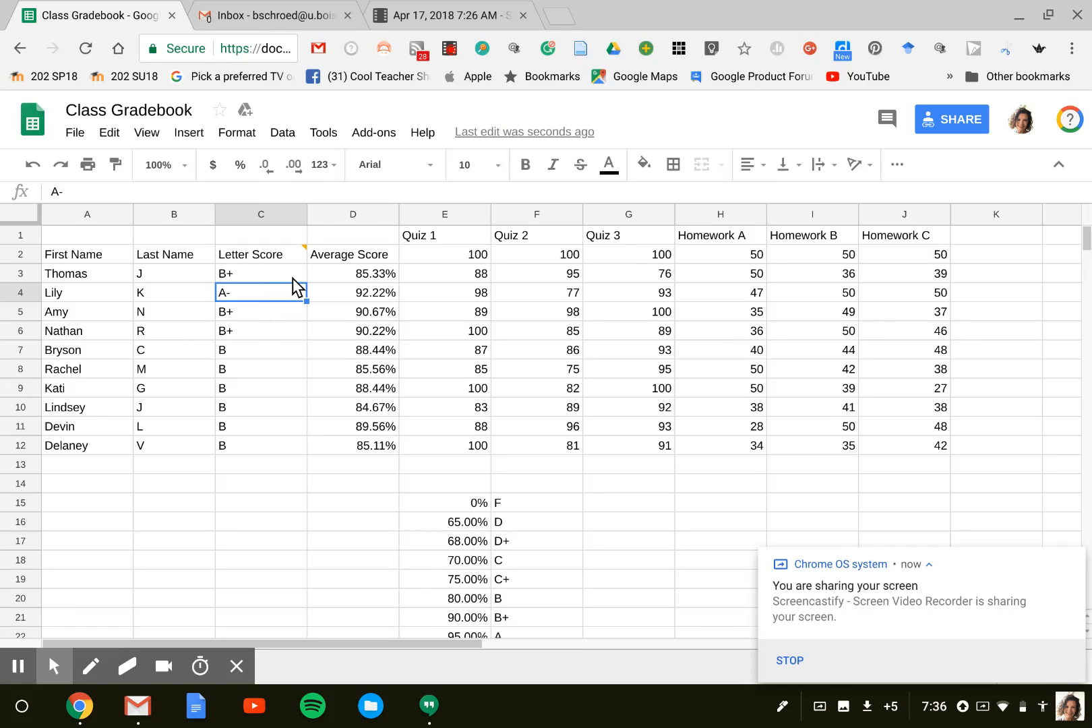
click(284, 275)
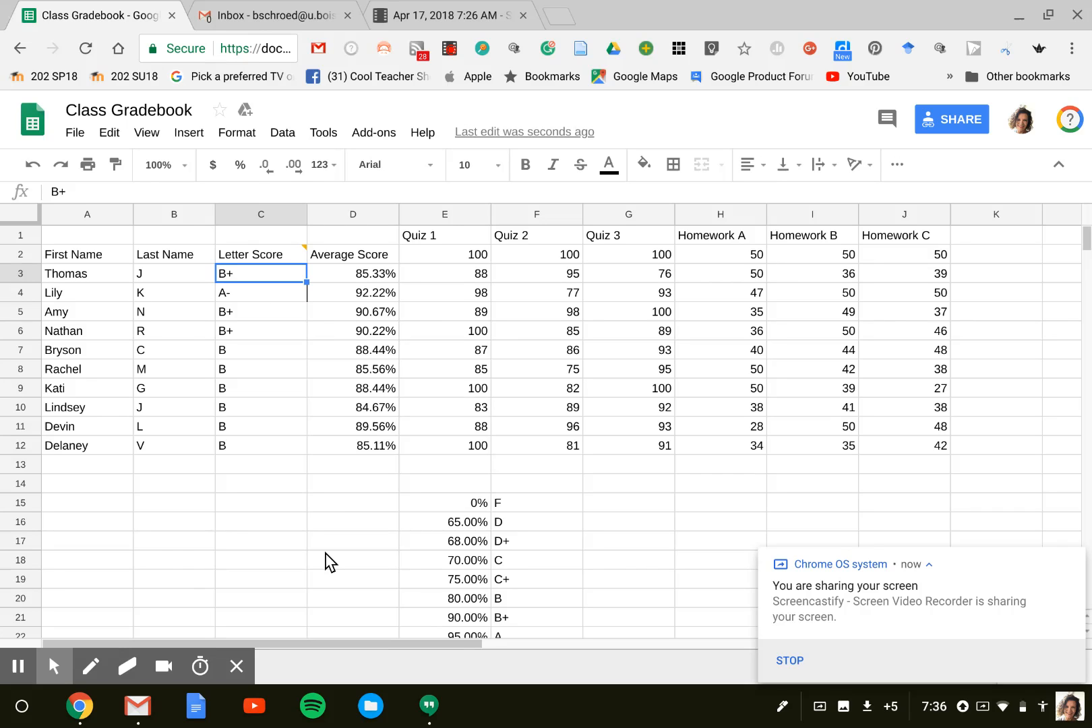
scroll(326, 561, down, 2)
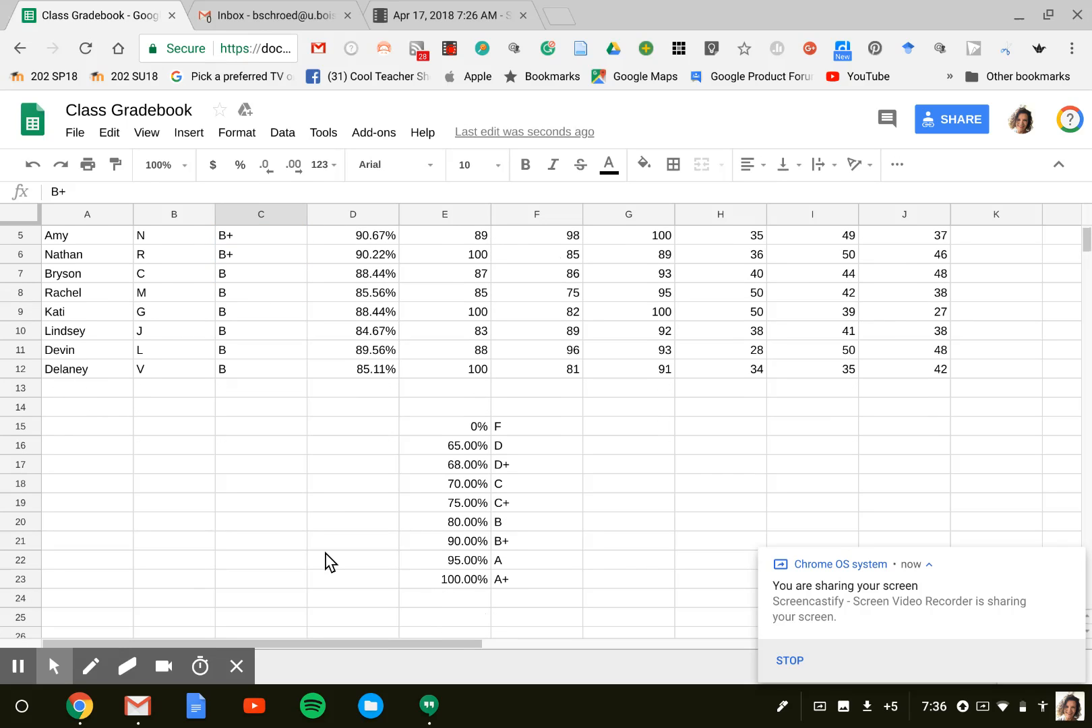
drag(455, 432, 542, 589)
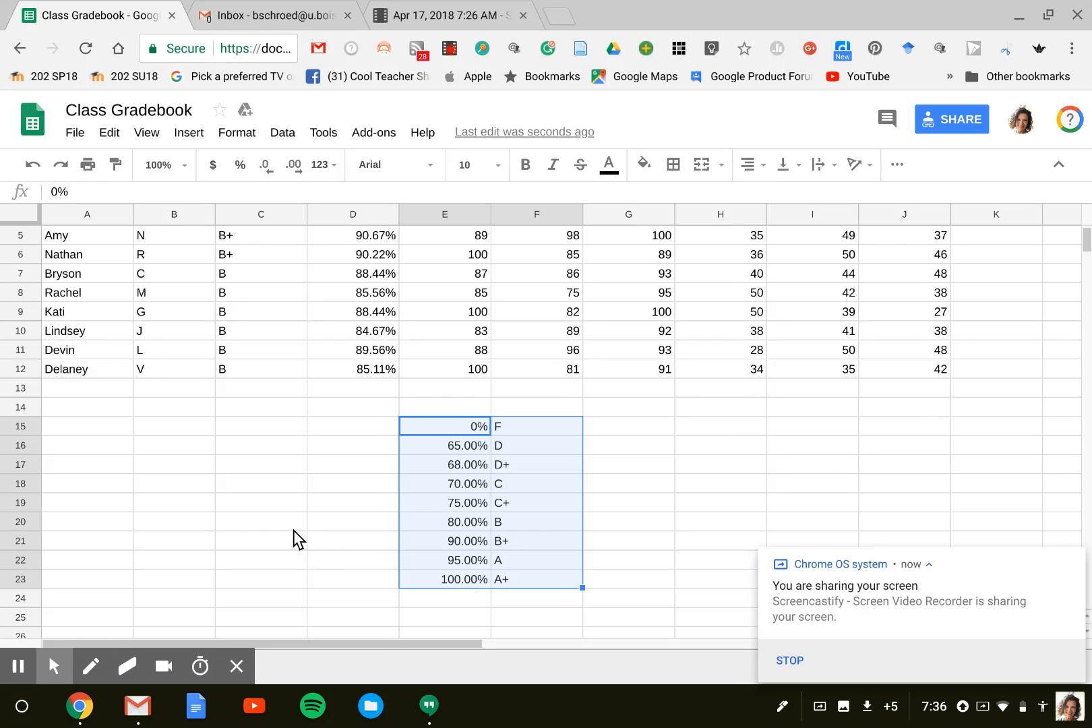
scroll(293, 529, up, 2)
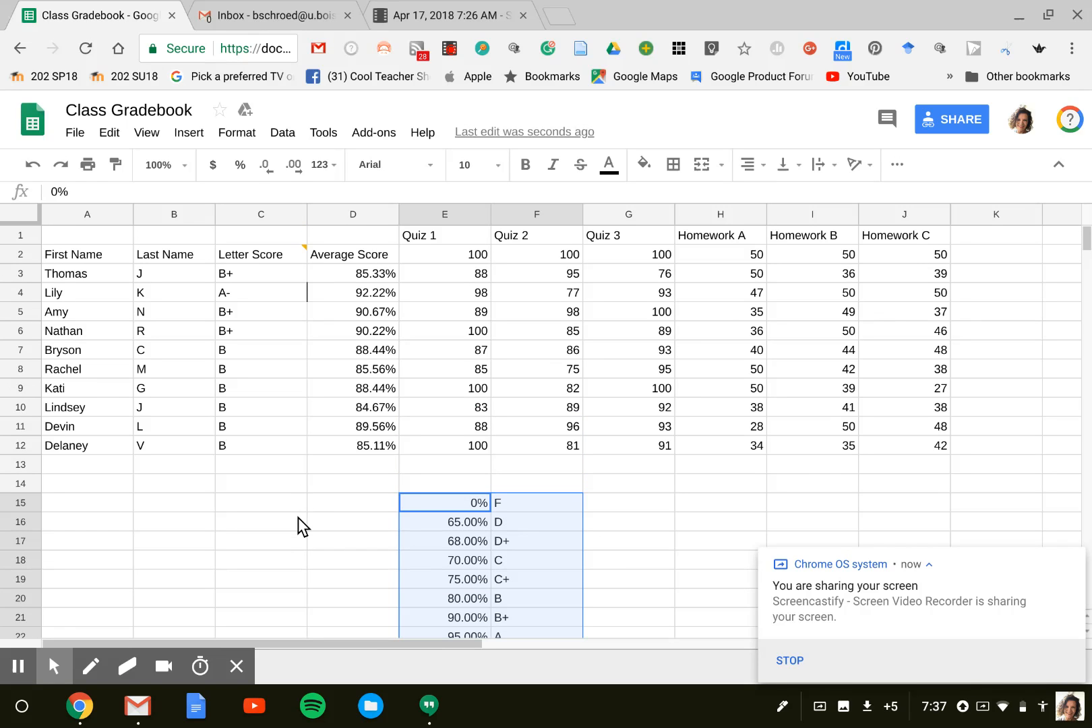
- Clear the existing letter scores in C3:C12
click(264, 277)
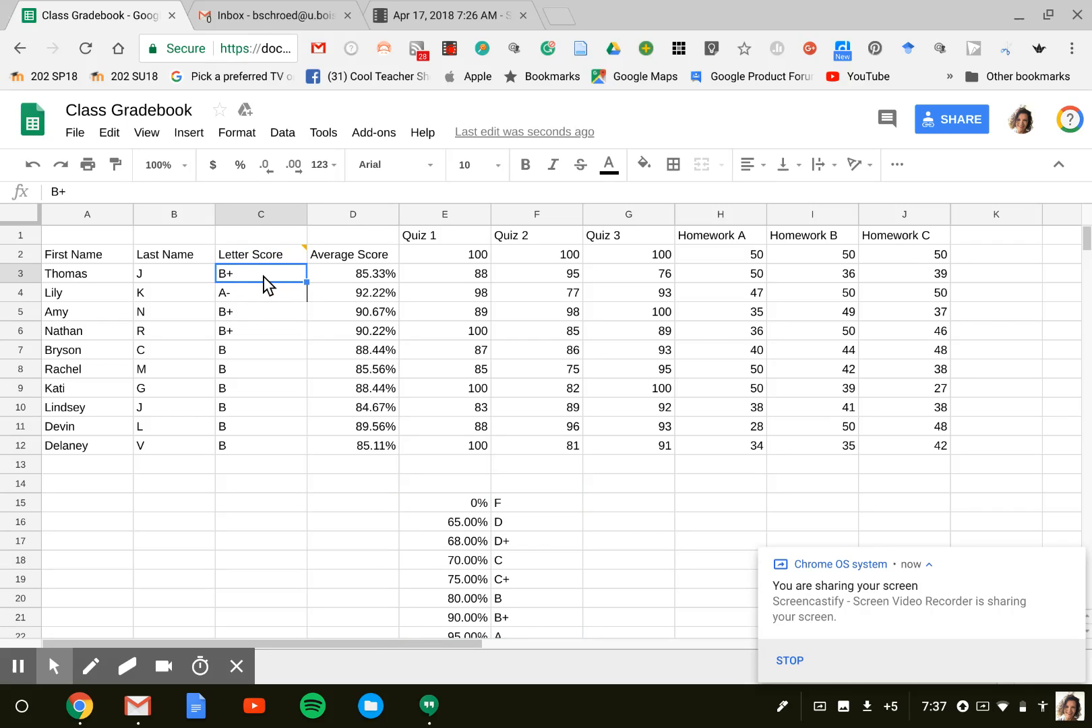
drag(264, 277, 273, 458)
key(Delete)
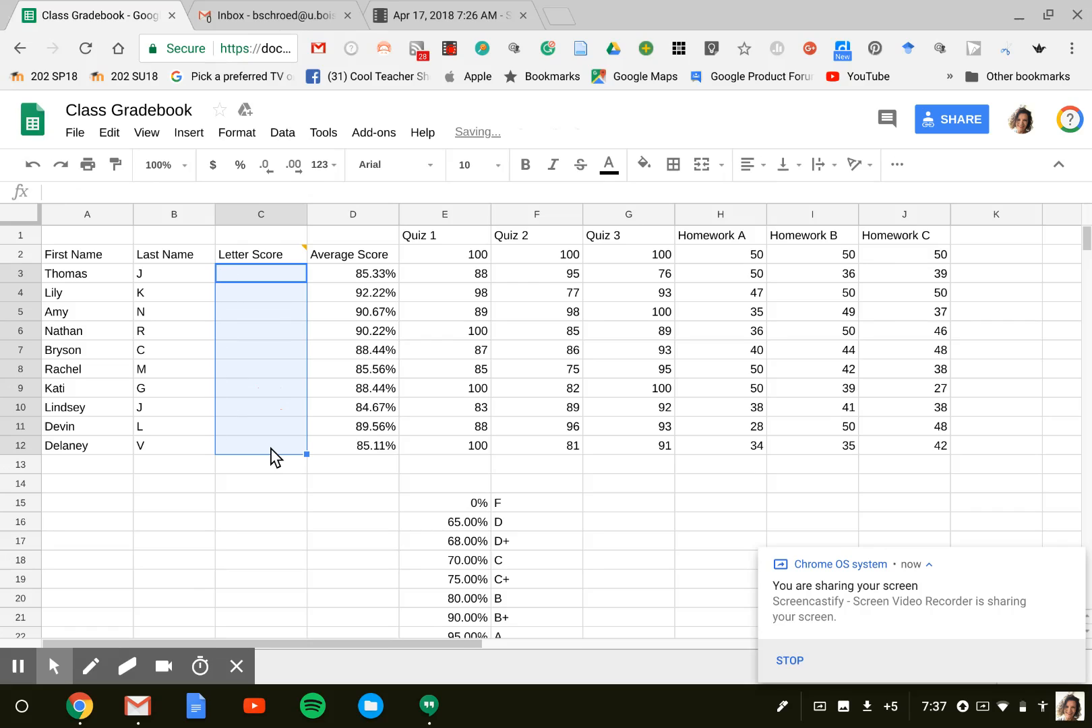
- Enter the formula =VLOOKUP(D3,E15:F23,2) in C3 to look up the first student's letter score
click(262, 280)
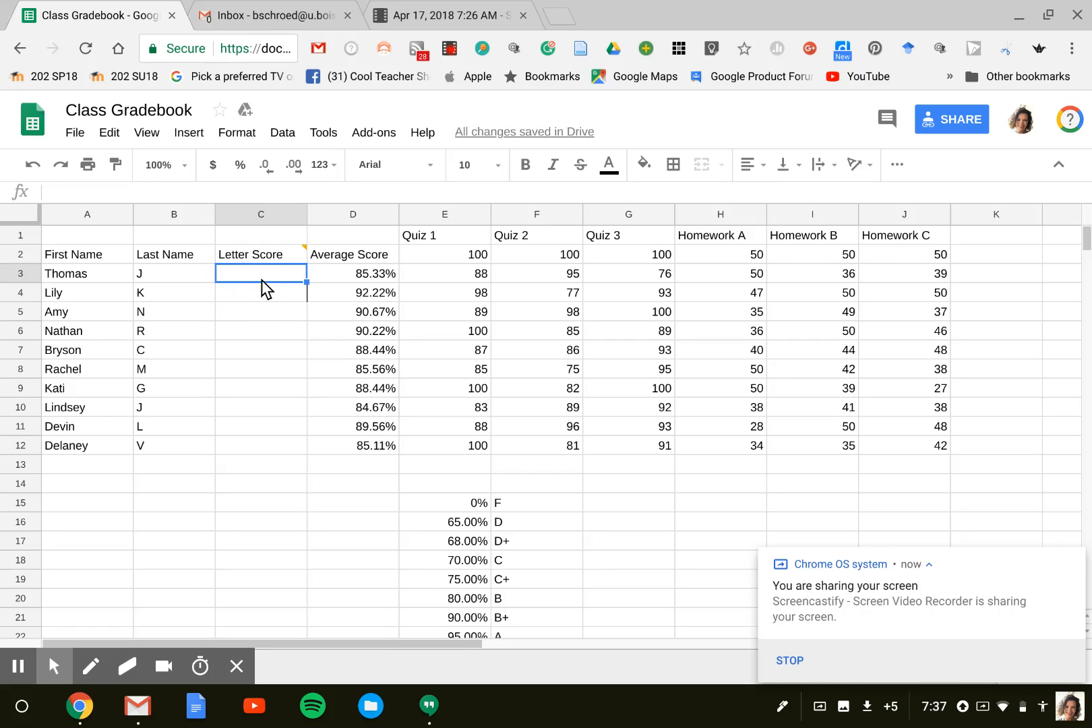
text(=)
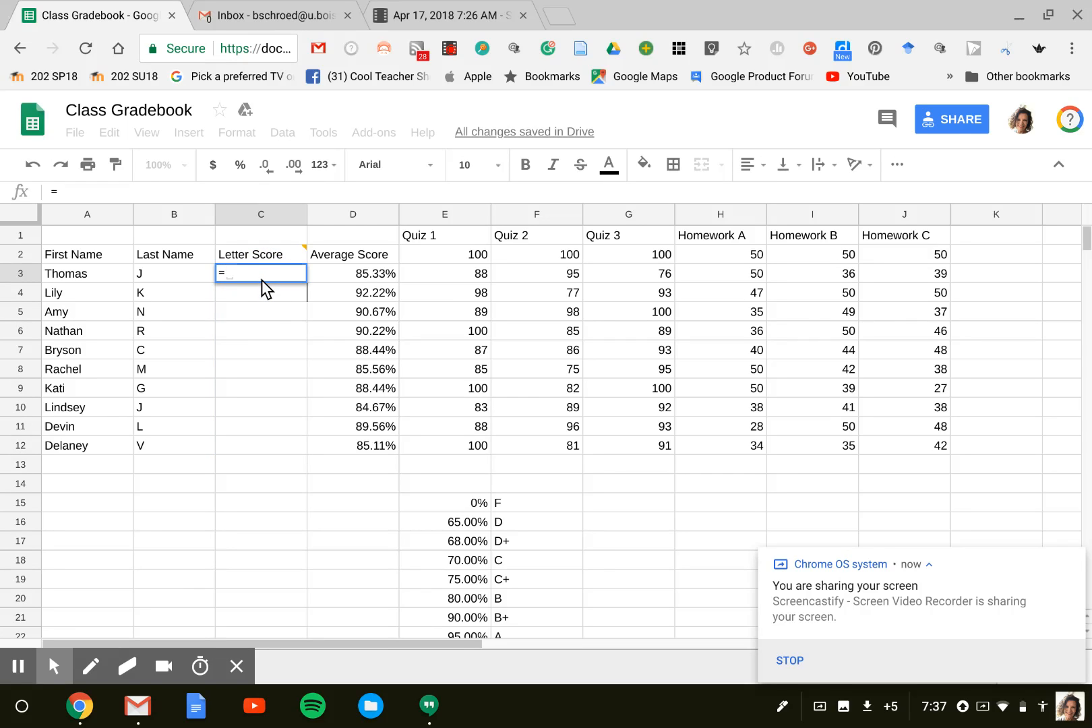
text(vl)
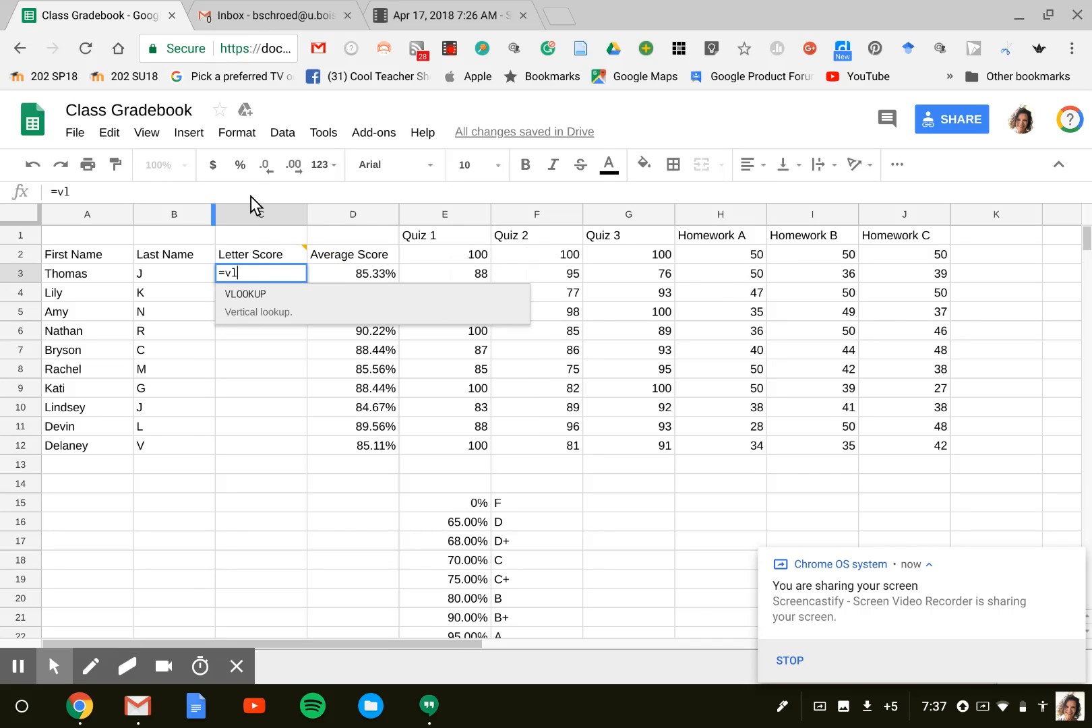
click(246, 297)
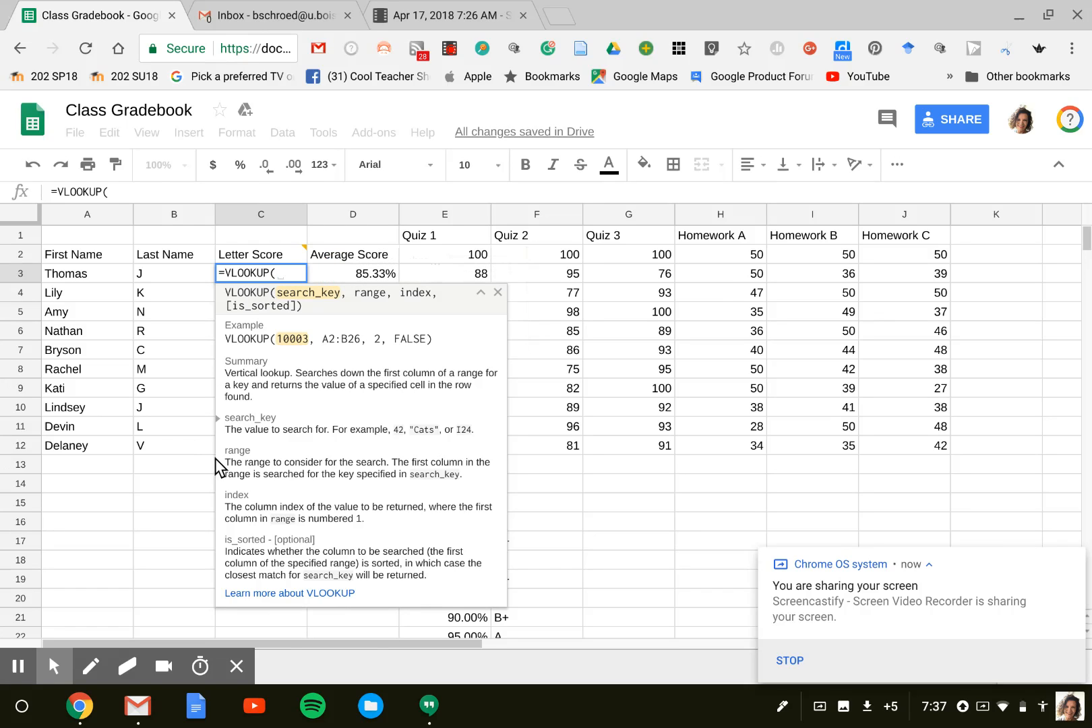
click(359, 274)
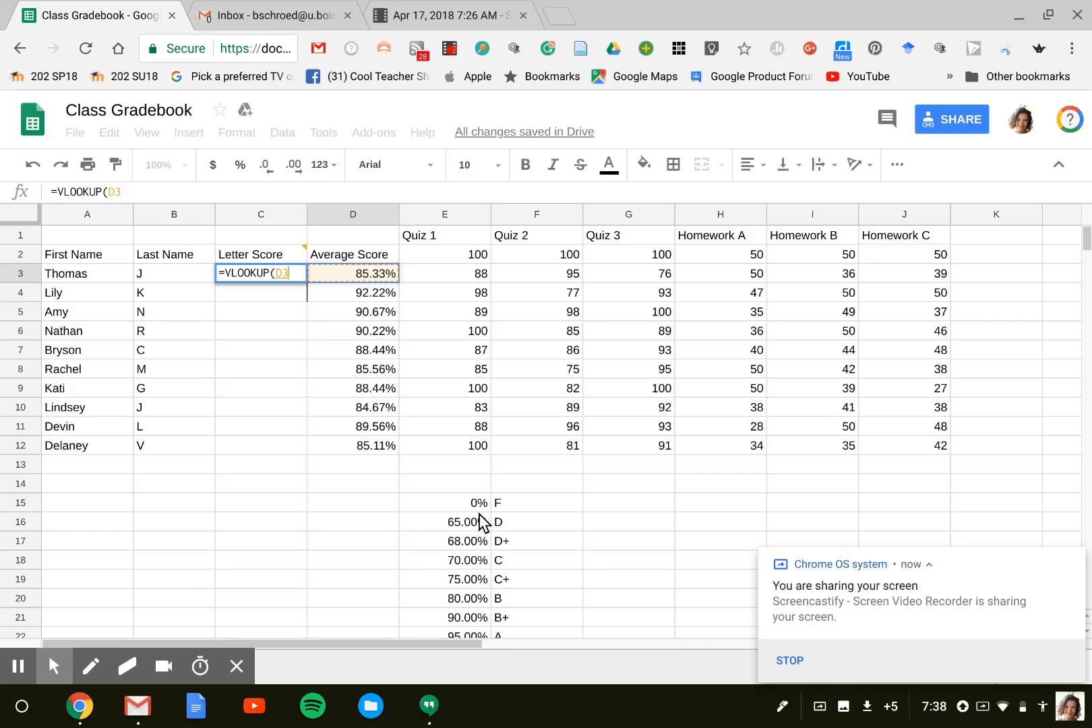
text(,)
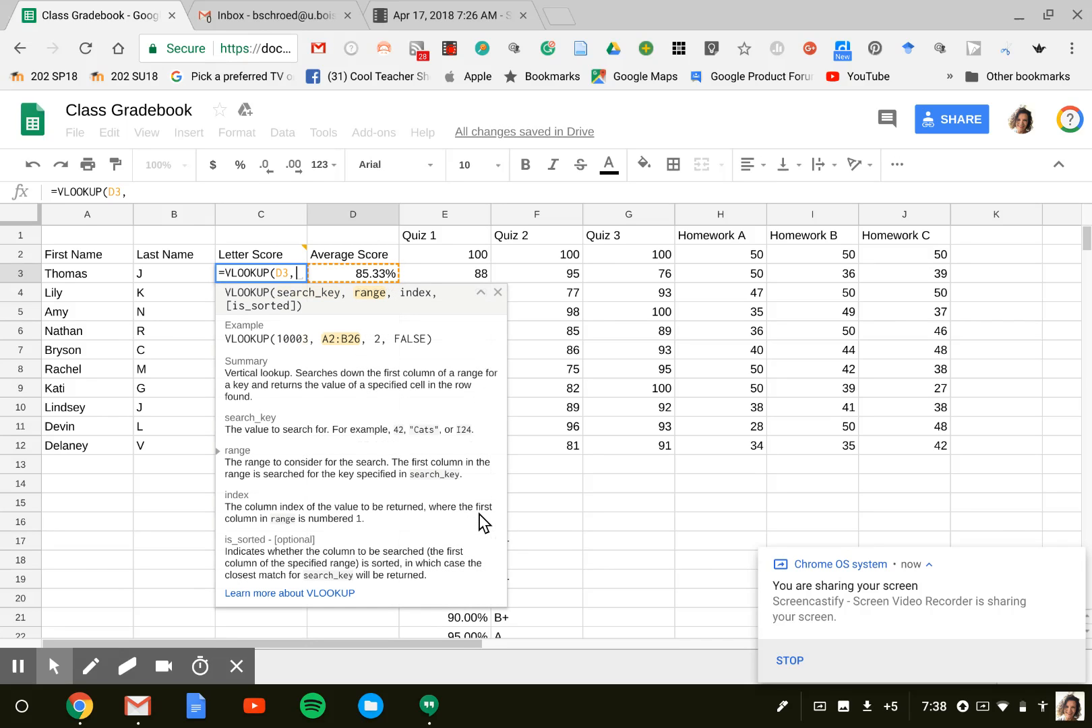
click(564, 528)
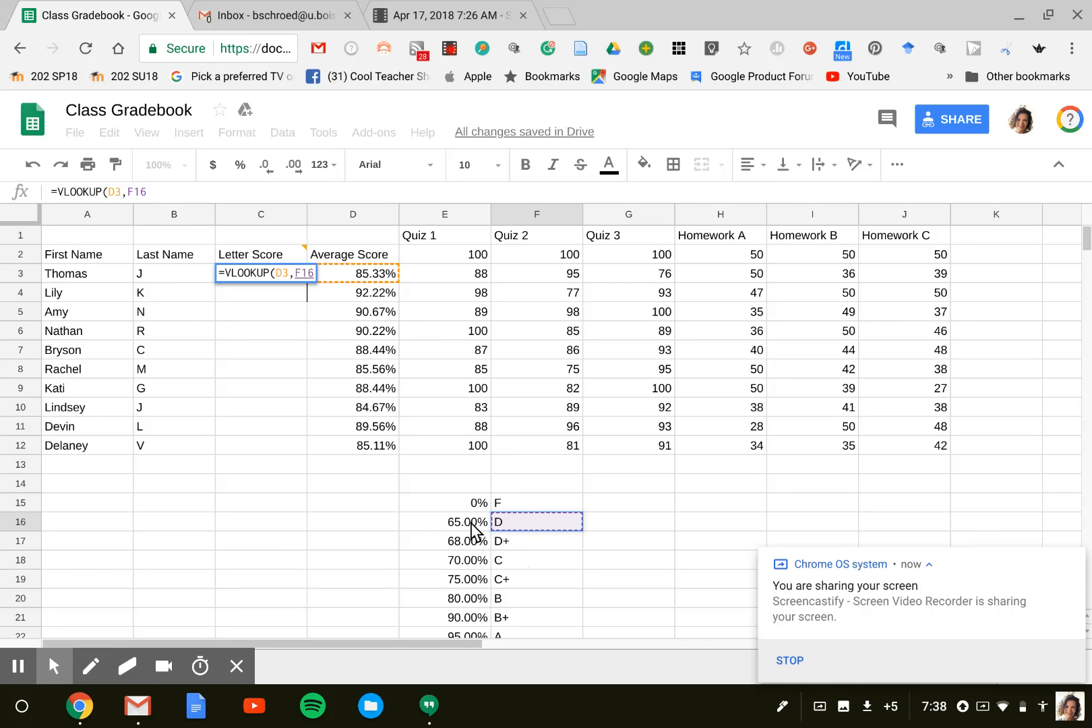
drag(464, 505, 531, 565)
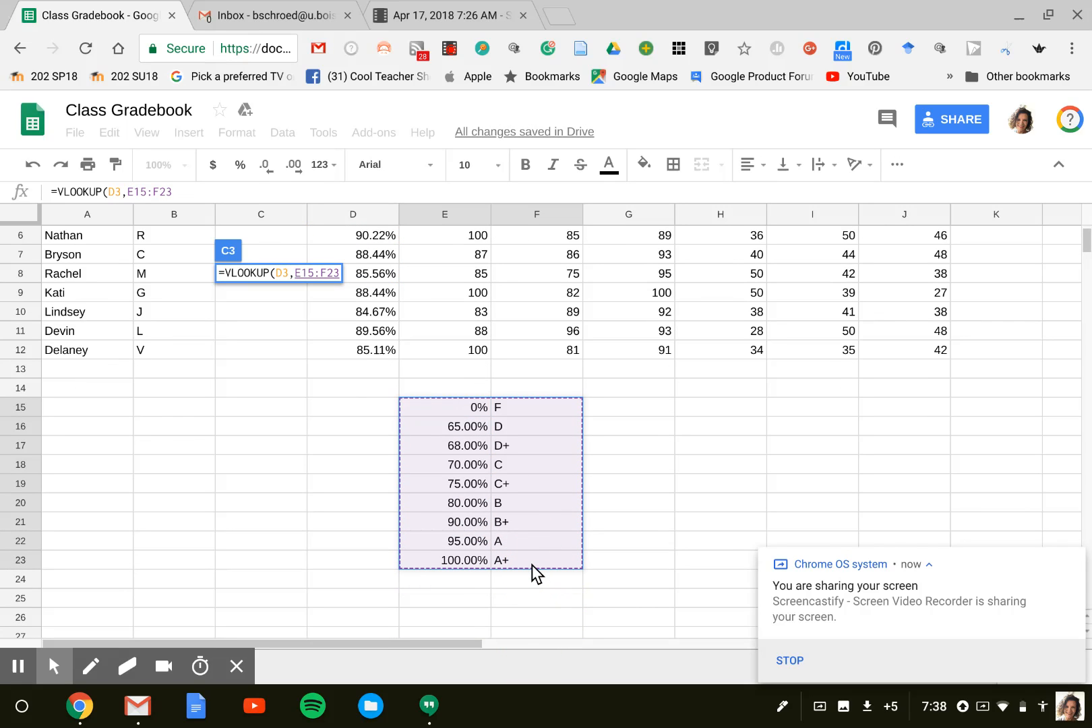
text(,2)
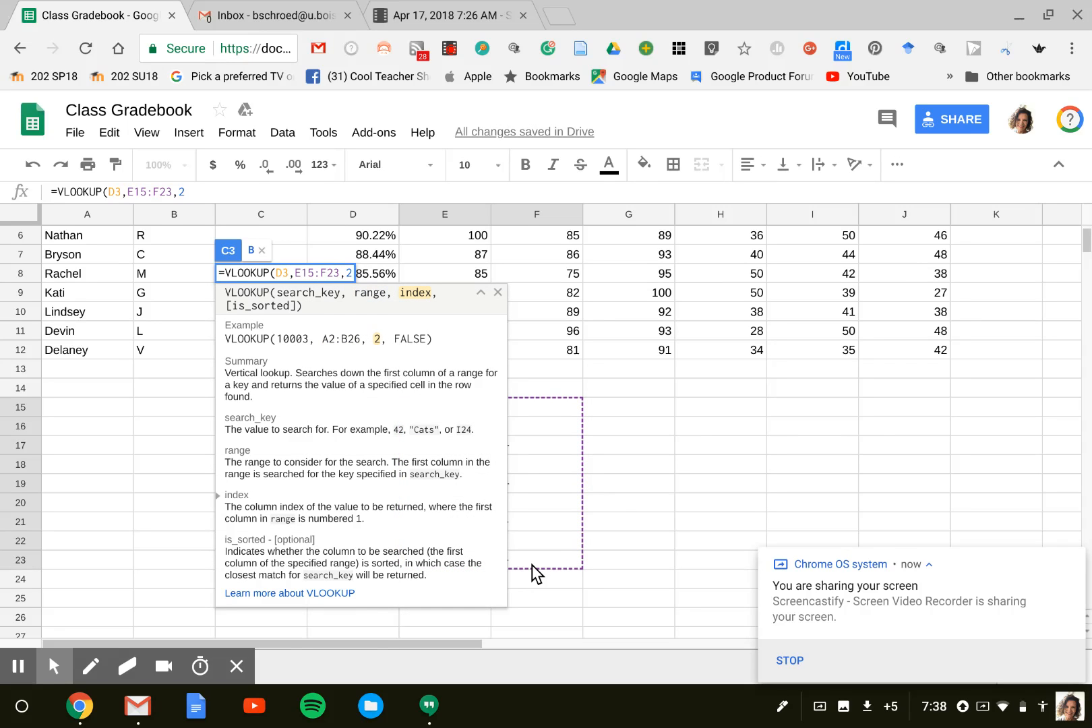
text())
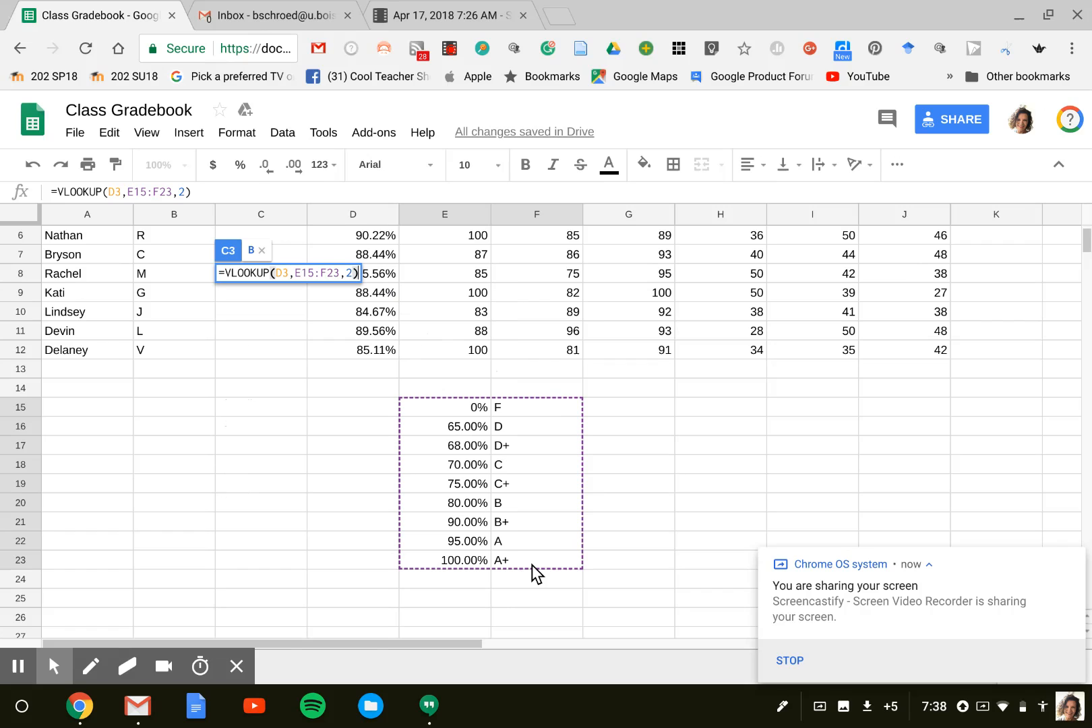
key(Return)
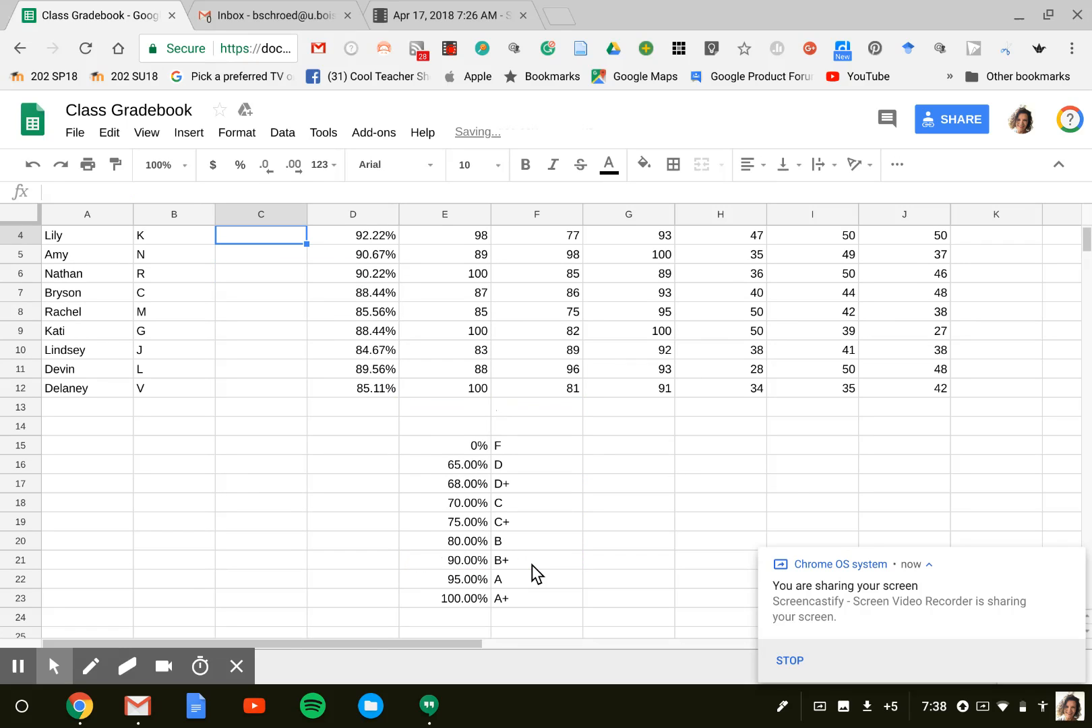
- Fill the VLOOKUP formula from C3 down through C12
scroll(325, 496, up, 1)
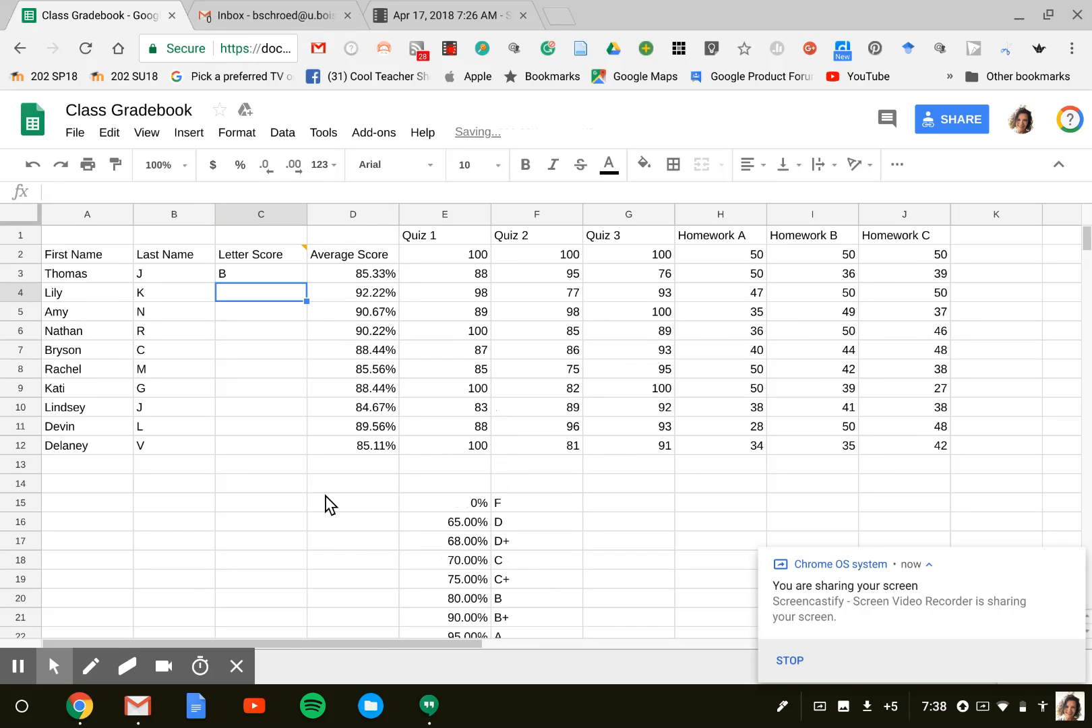
click(283, 274)
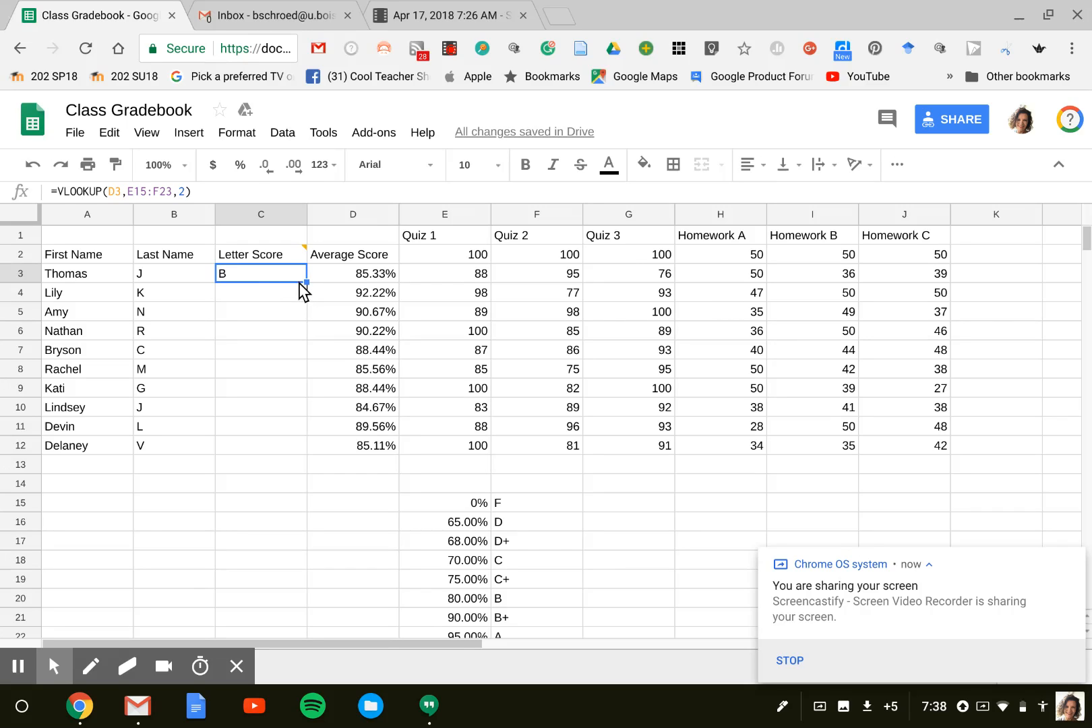
drag(308, 288, 316, 457)
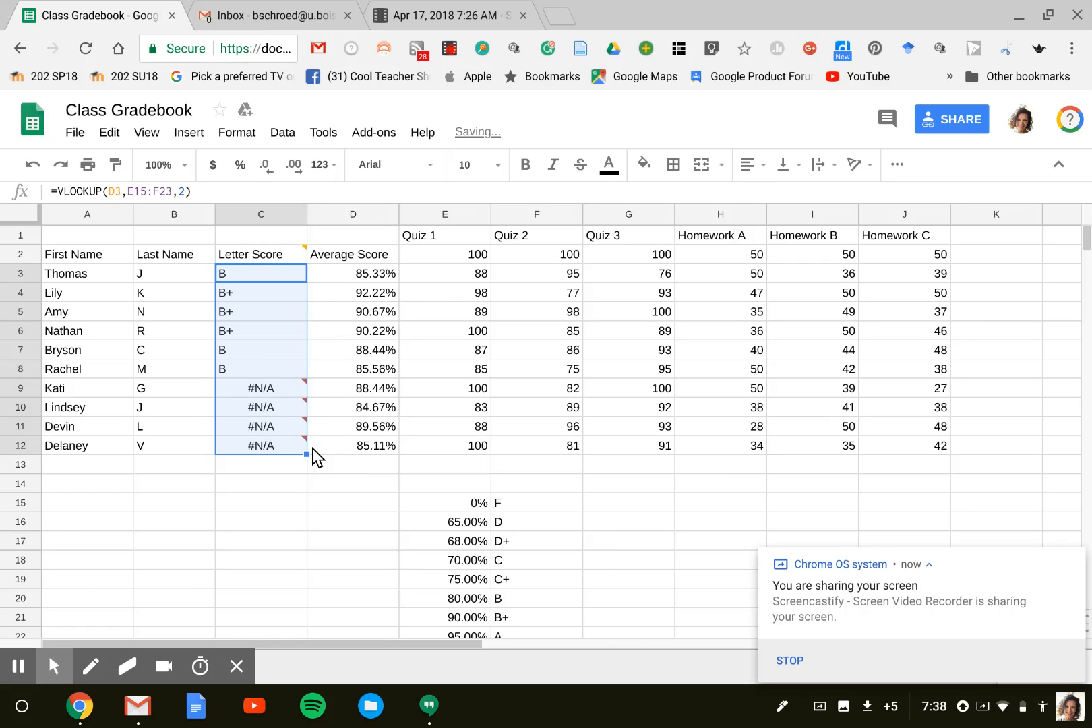
- Compare the lookup ranges in the C3 and C4 formulas with the grading scale in E15:F23
click(258, 269)
click(258, 296)
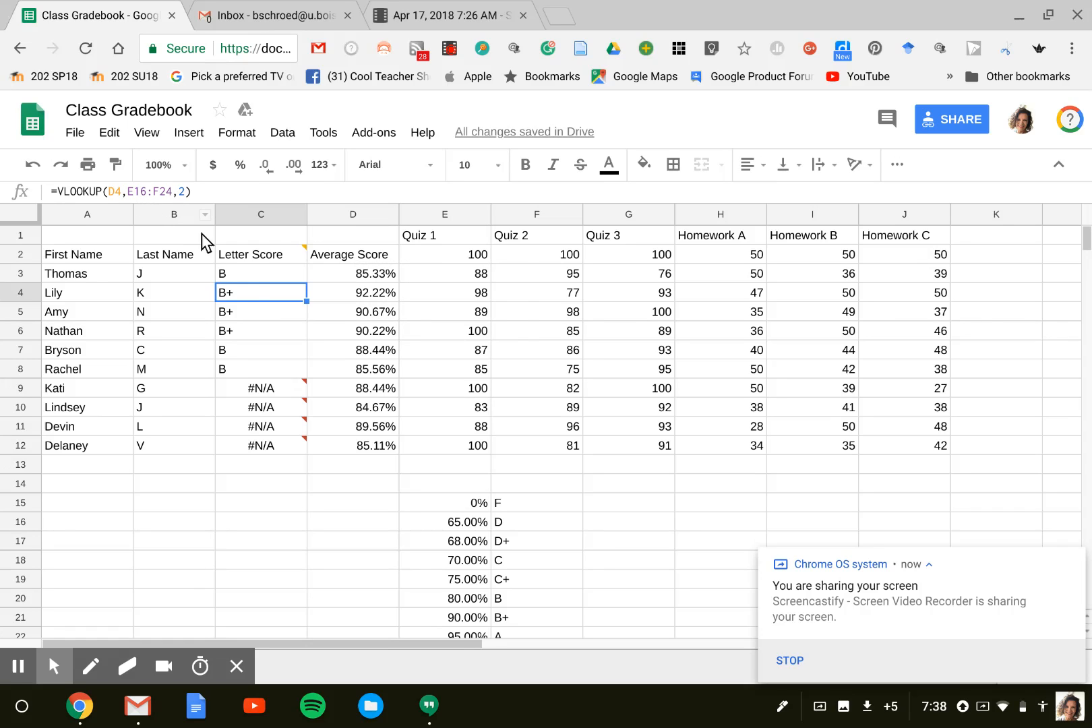
click(252, 271)
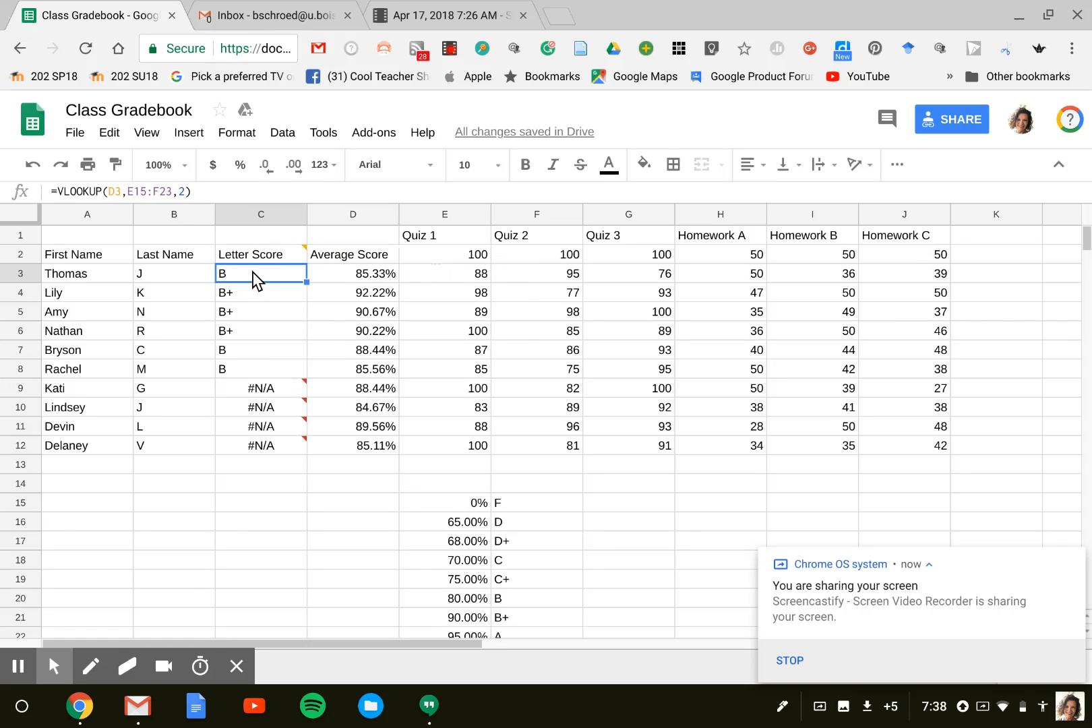
click(253, 291)
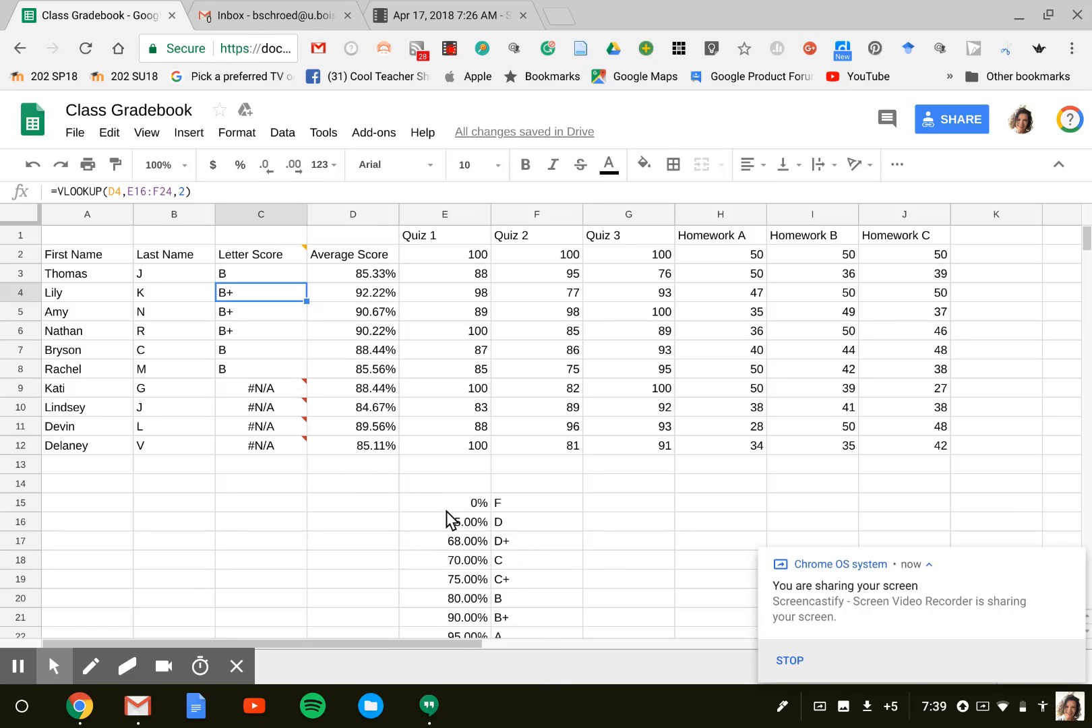
drag(446, 509, 539, 591)
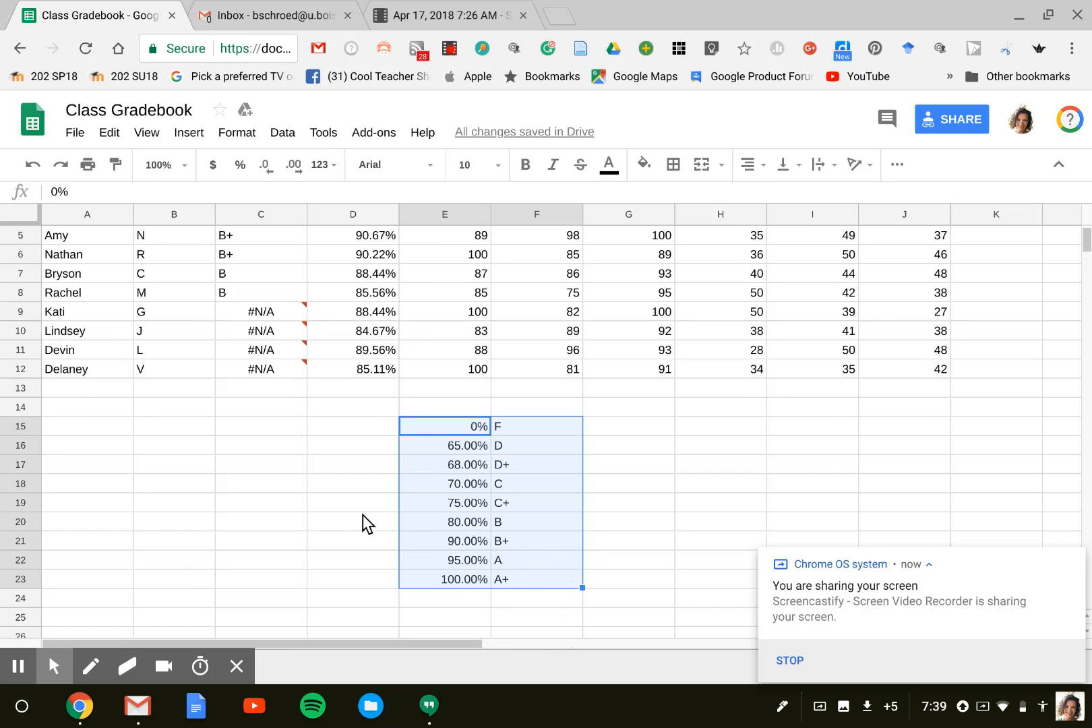
scroll(330, 507, up, 2)
click(254, 295)
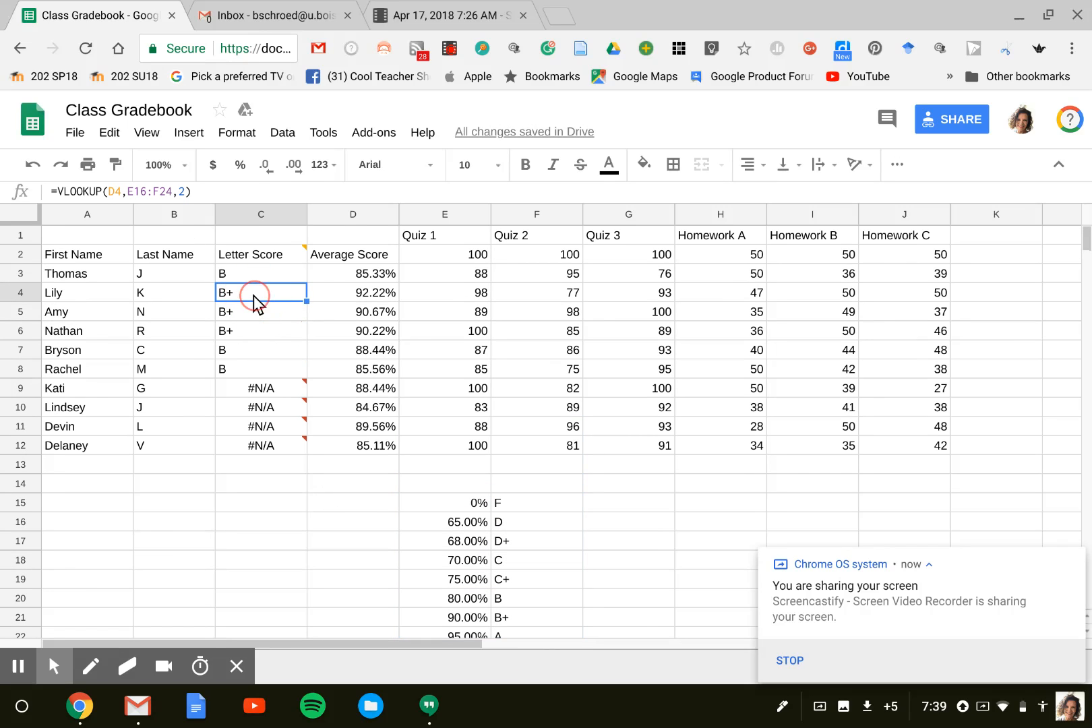
- Make the lookup range's starting cell absolute in the C3 formula, giving =VLOOKUP(D3,$E$15:F23,2)
click(246, 269)
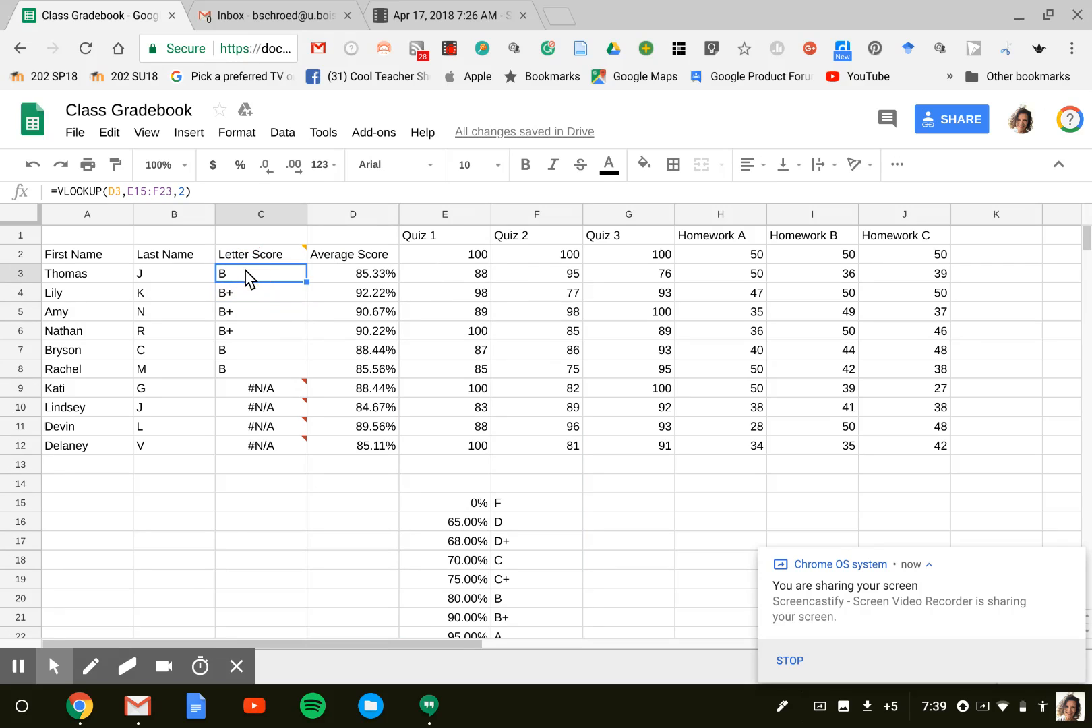
click(128, 193)
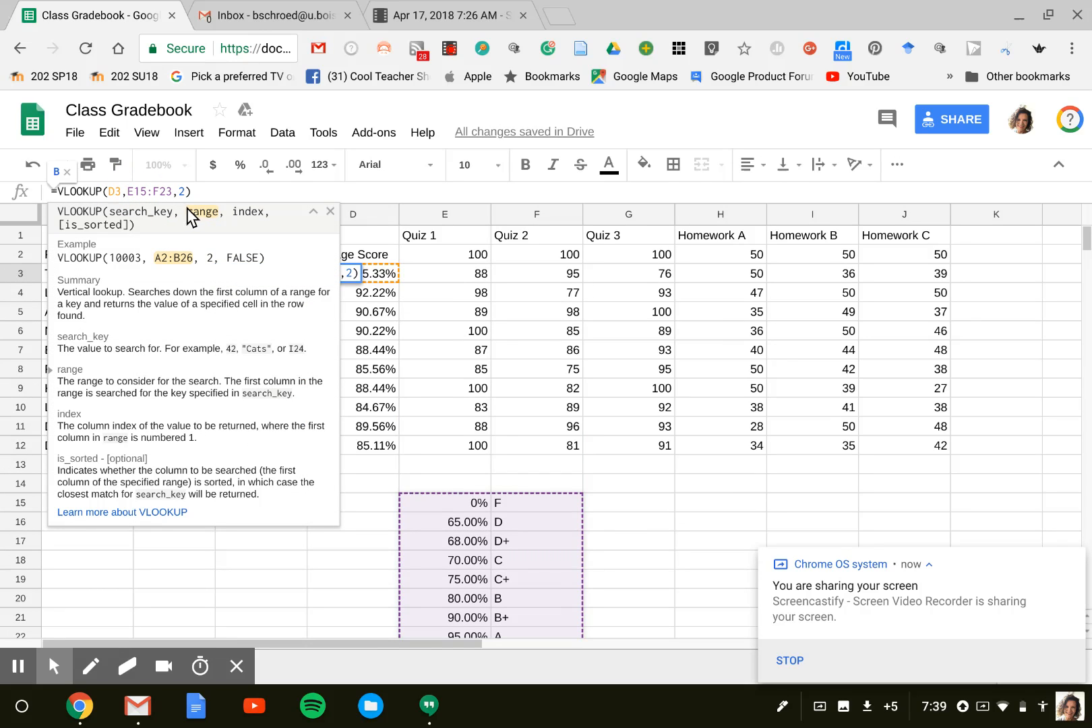
text($E)
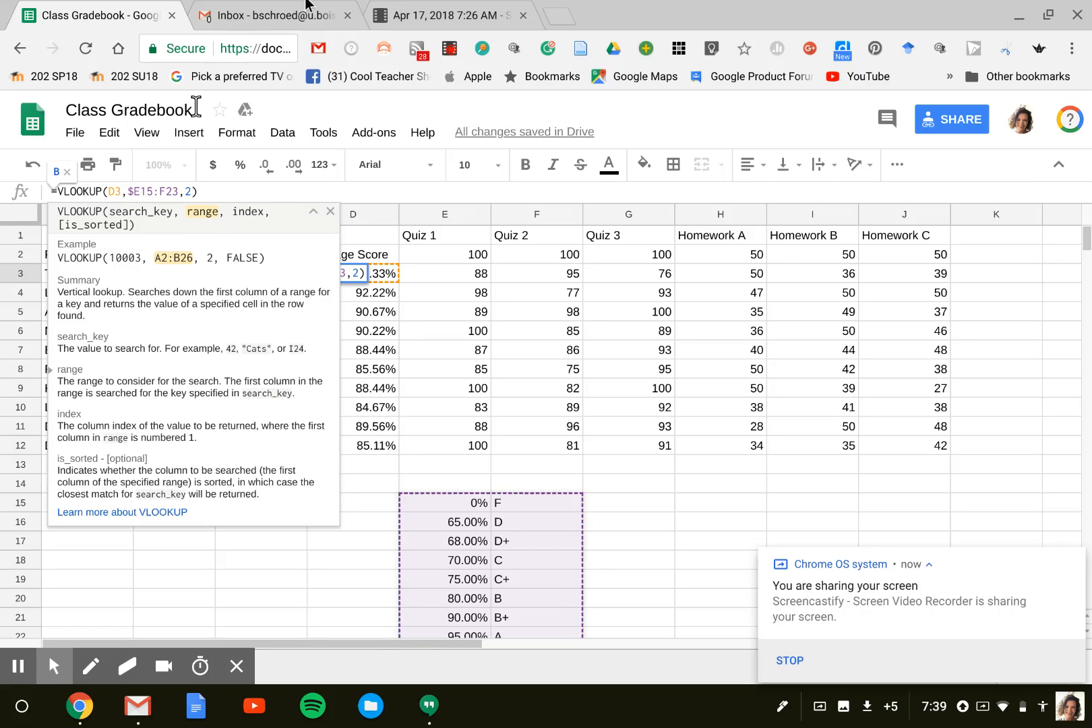
text($)
key(Right)
key(Right)
key(Right)
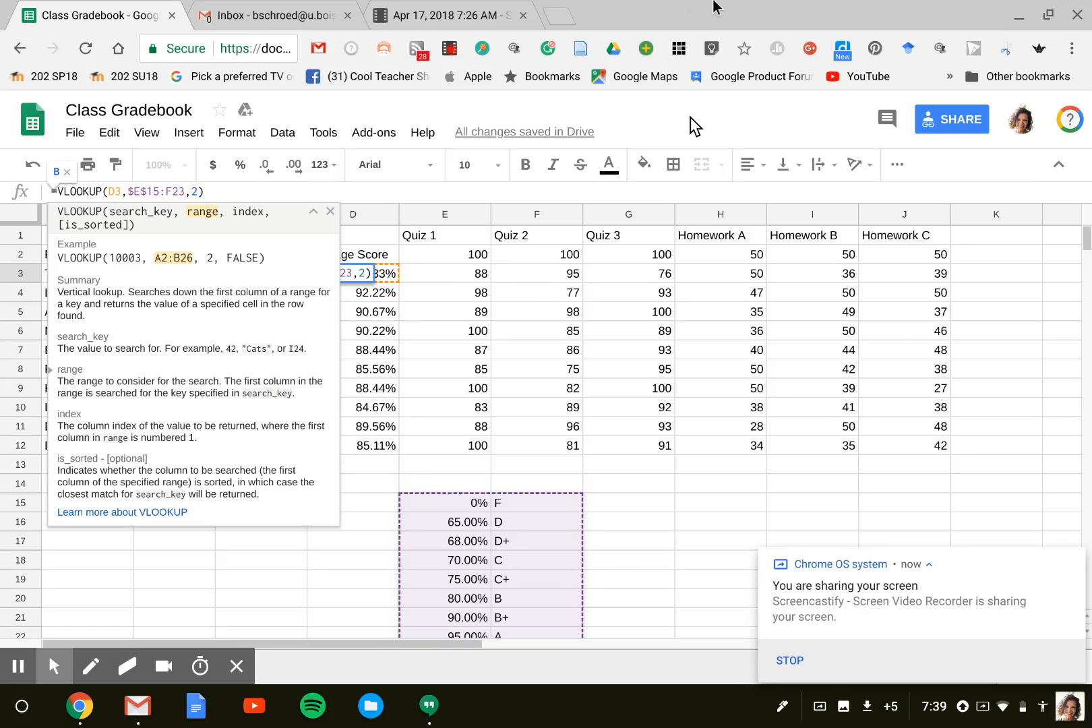
key(Return)
text(4)
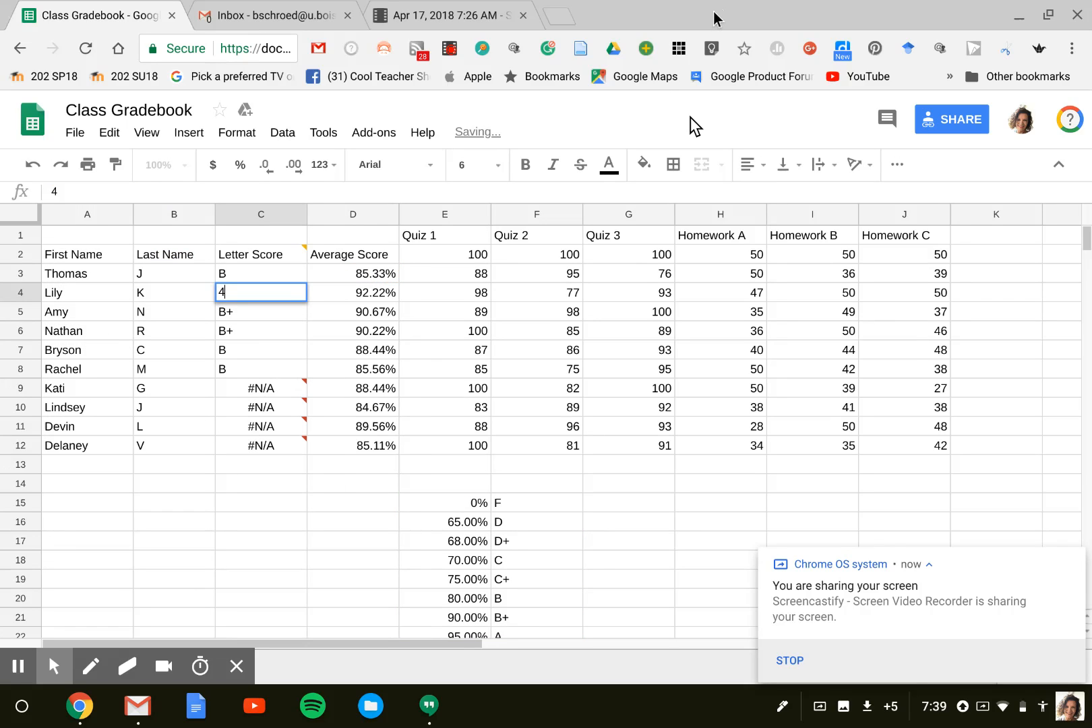
key(BackSpace)
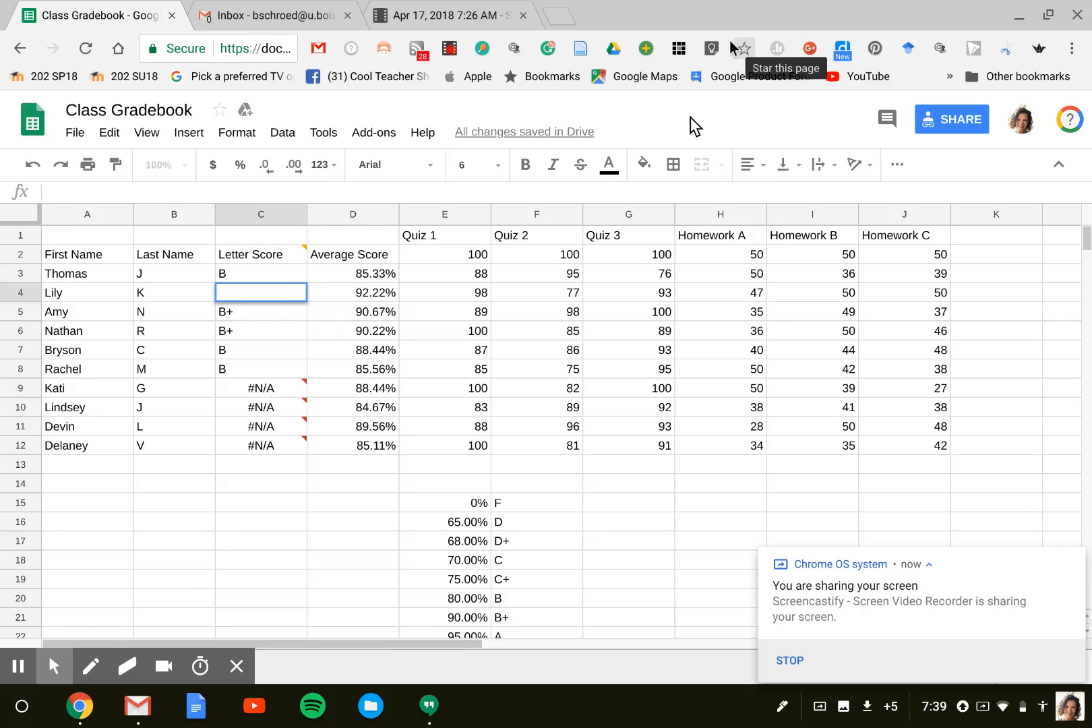
click(739, 47)
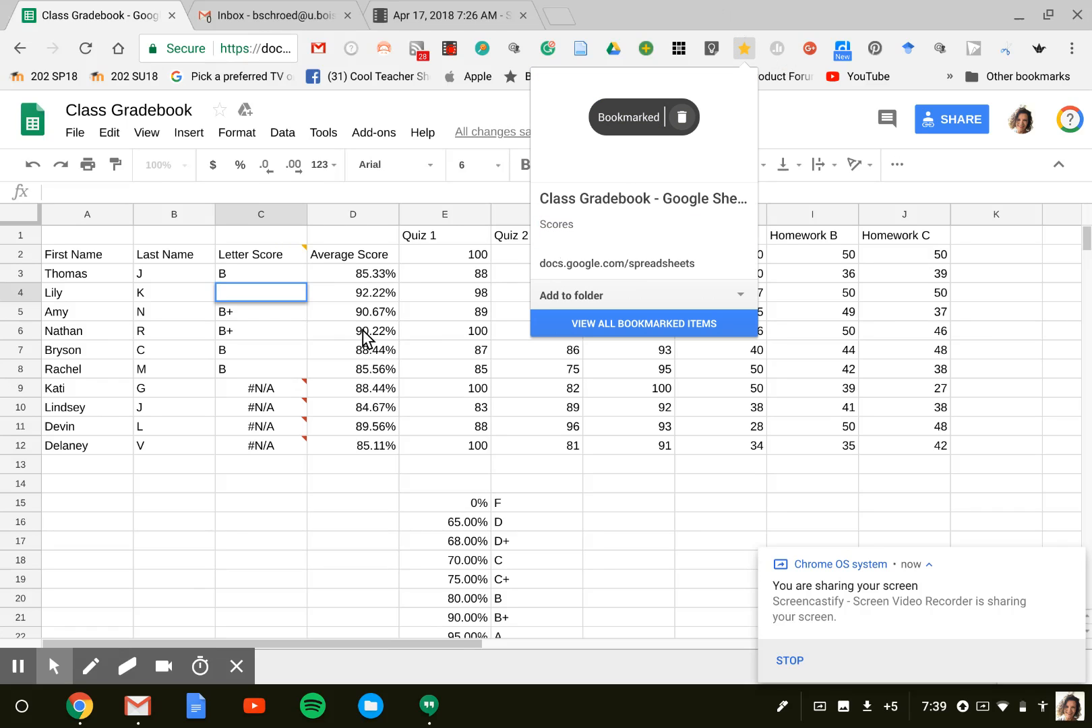
- Make the lookup range's ending cell absolute in C3, giving =VLOOKUP(D3,$E$15:$F$23,2)
click(288, 276)
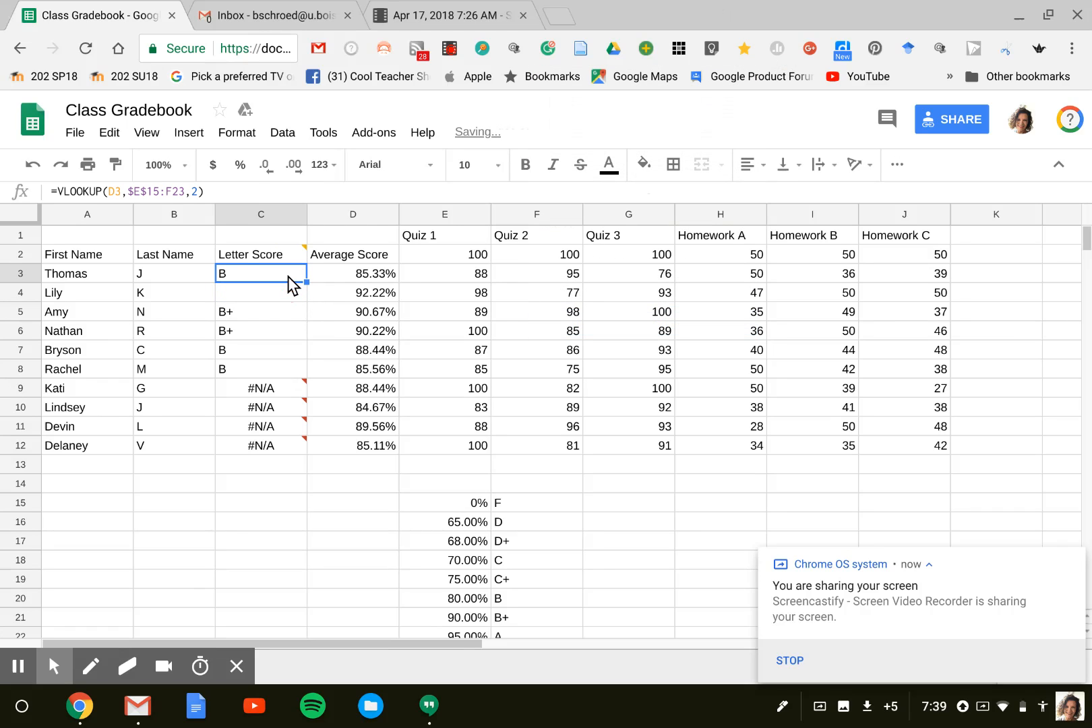
click(165, 193)
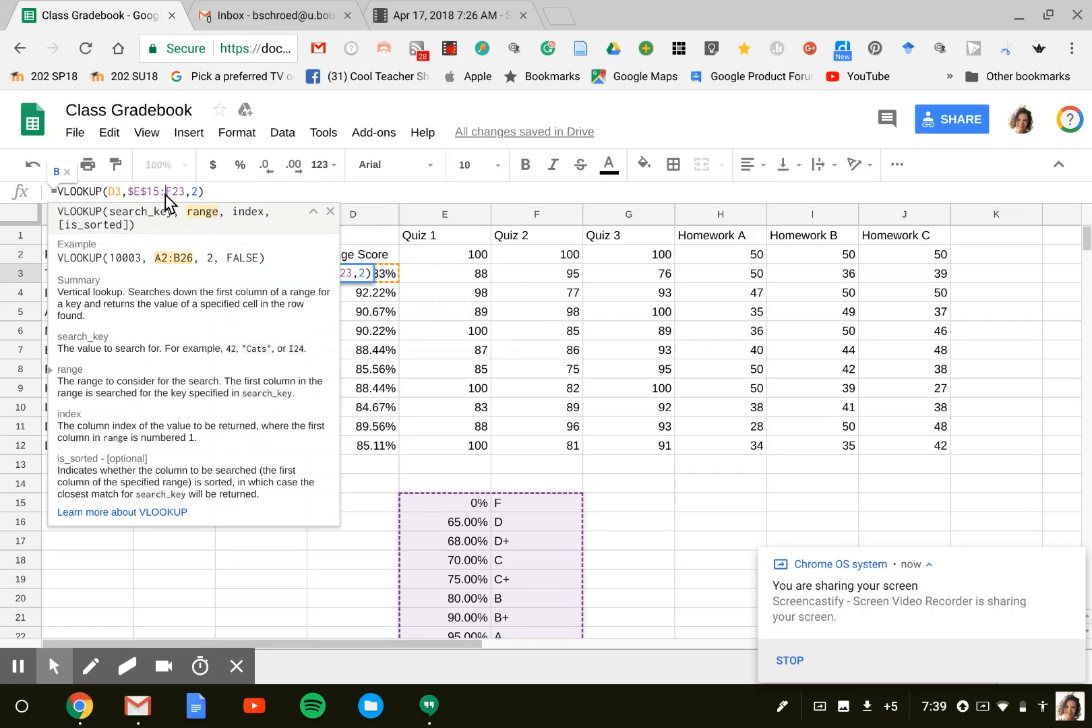
text($E)
text($F$)
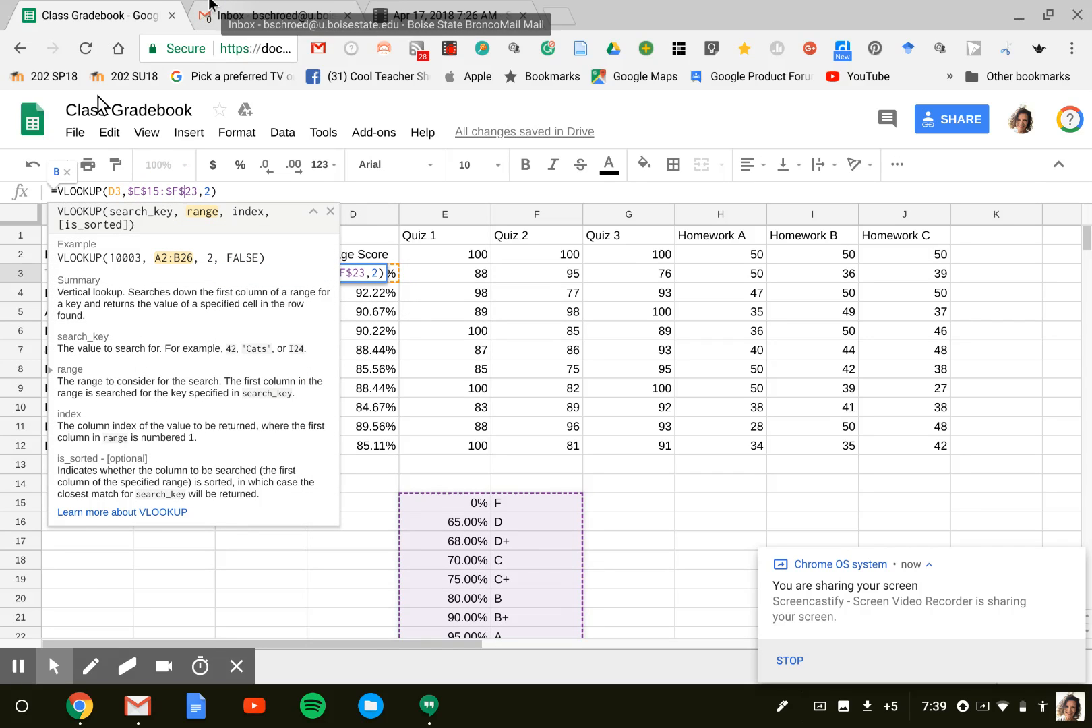
key(Return)
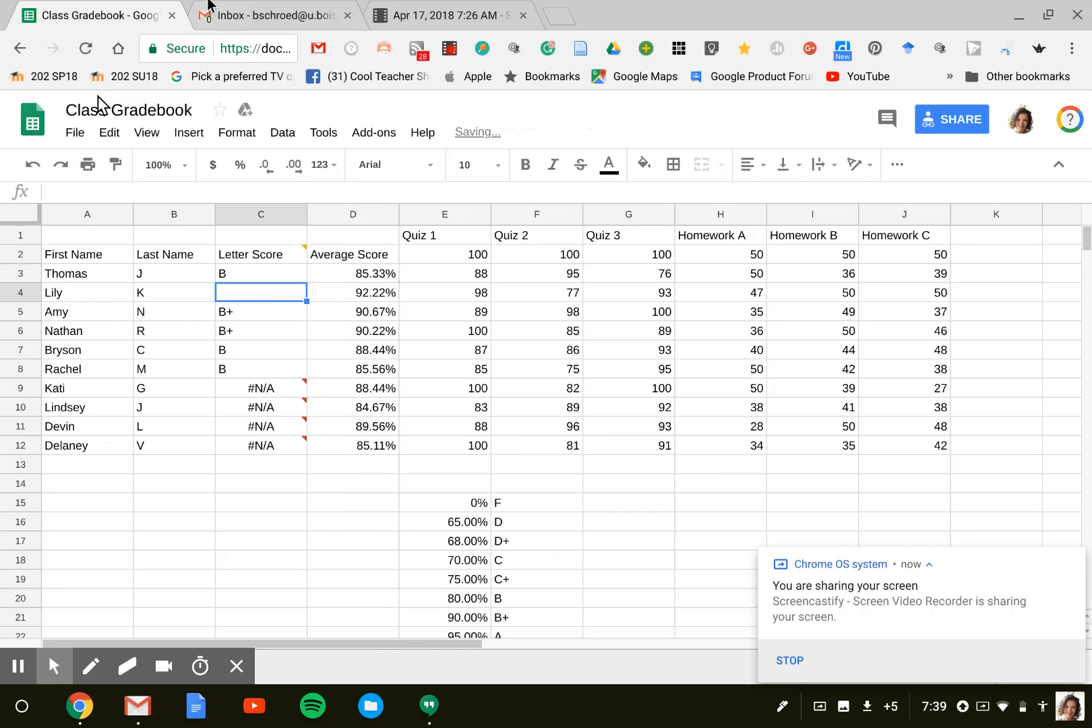
- Fill the VLOOKUP formula with the absolute range from C3 down through C12
click(248, 272)
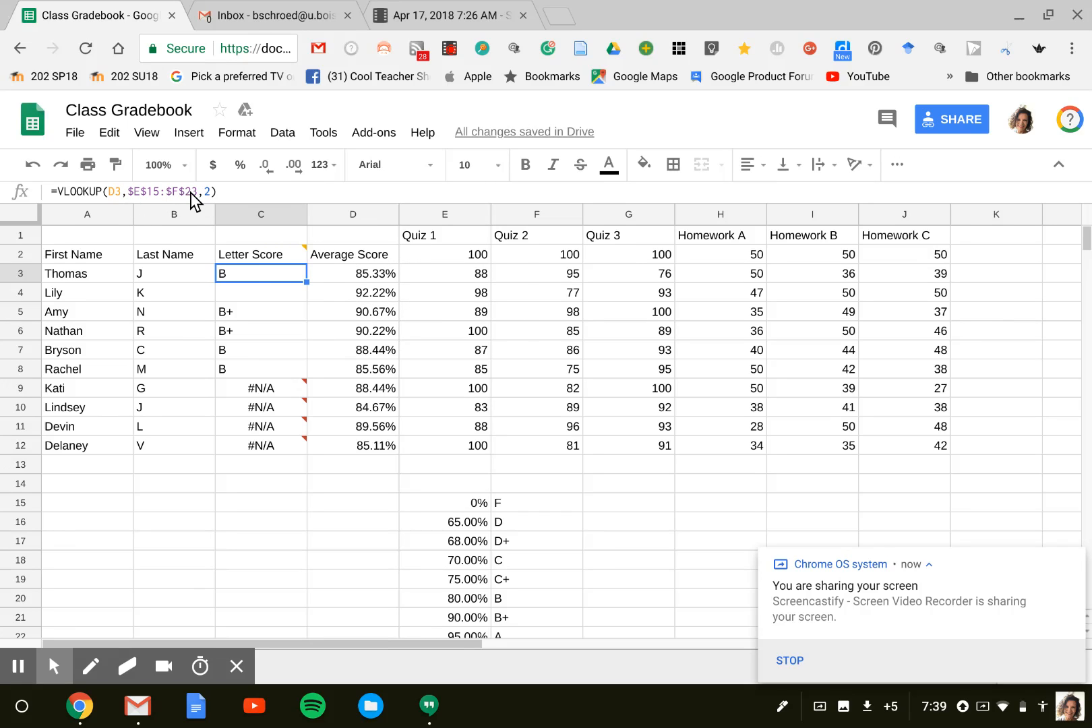
click(307, 284)
drag(308, 285, 307, 455)
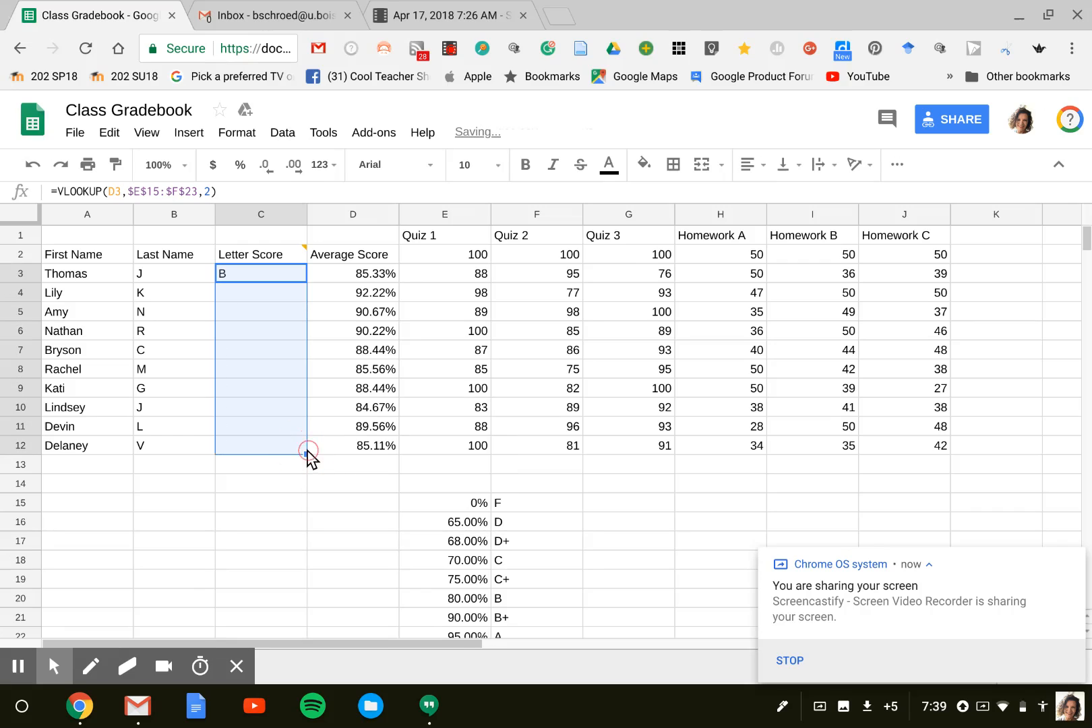
click(279, 483)
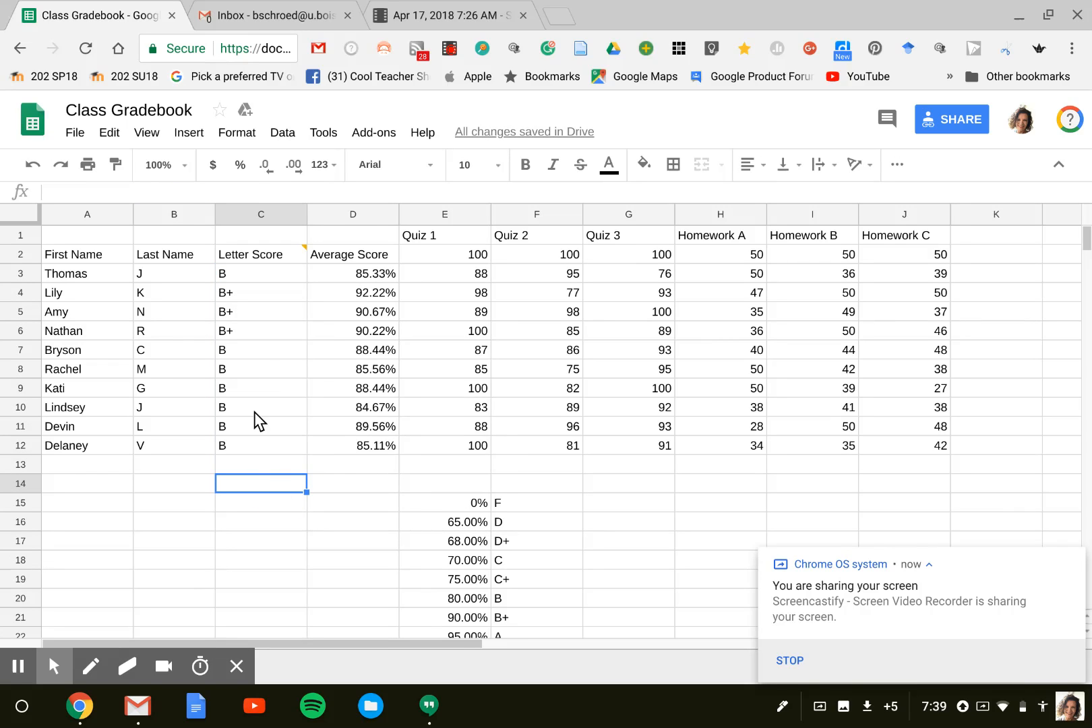
- Start a new named range and set its cells to the grading scale, Scores!E15:F23
click(257, 275)
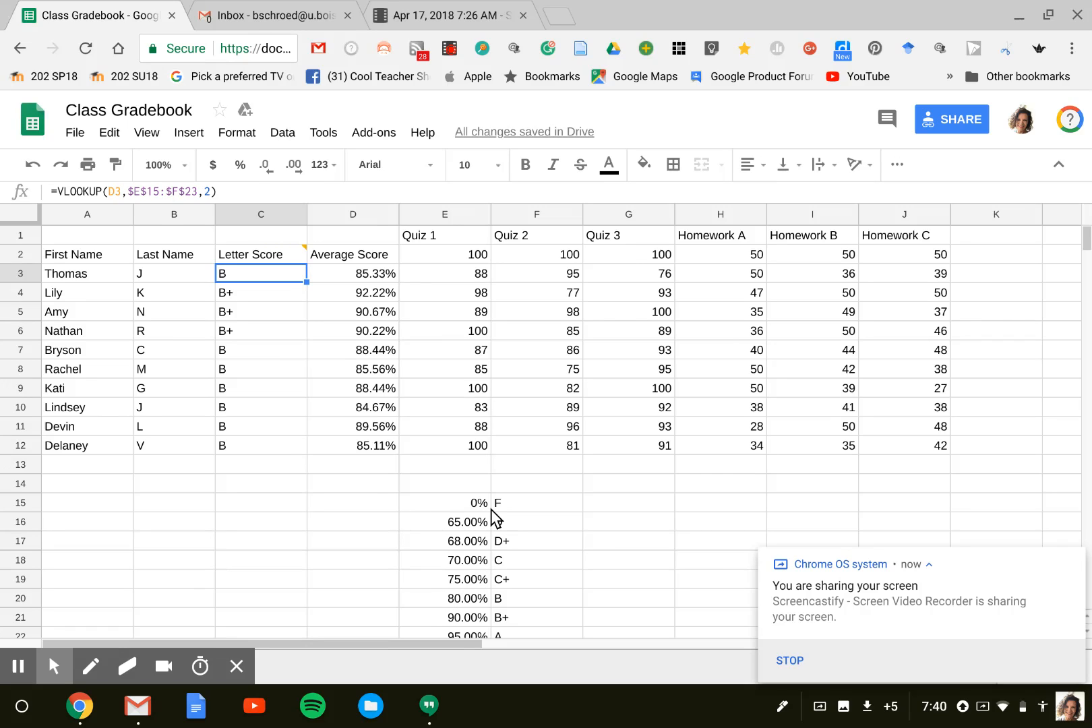
scroll(326, 562, down, 1)
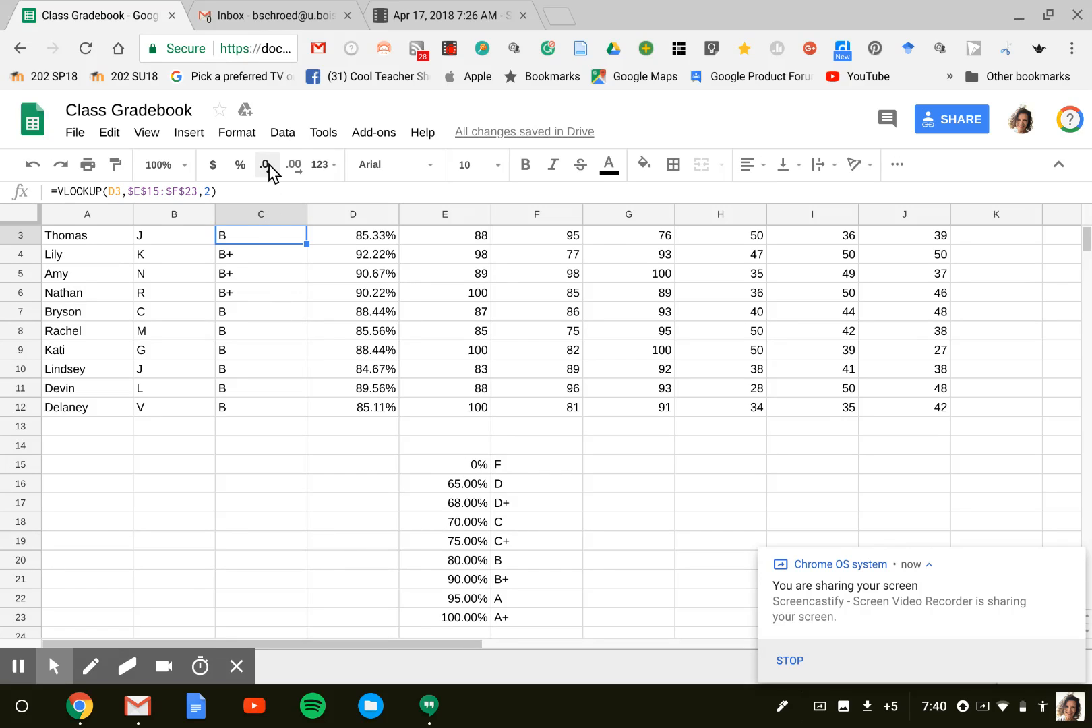
click(282, 133)
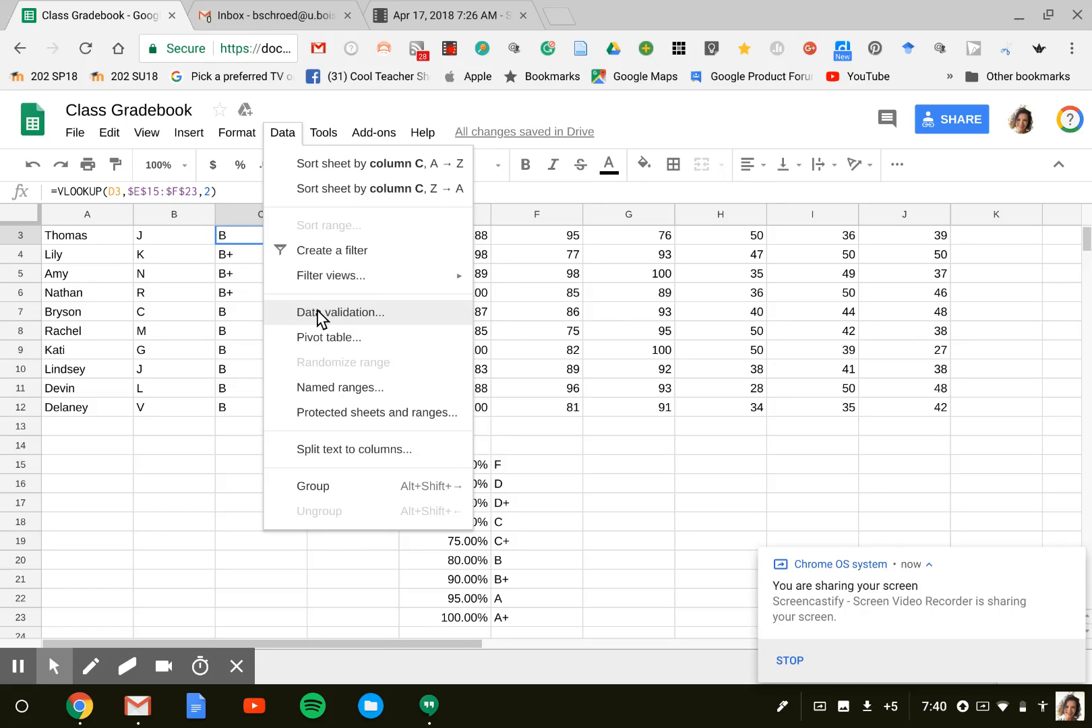
click(329, 383)
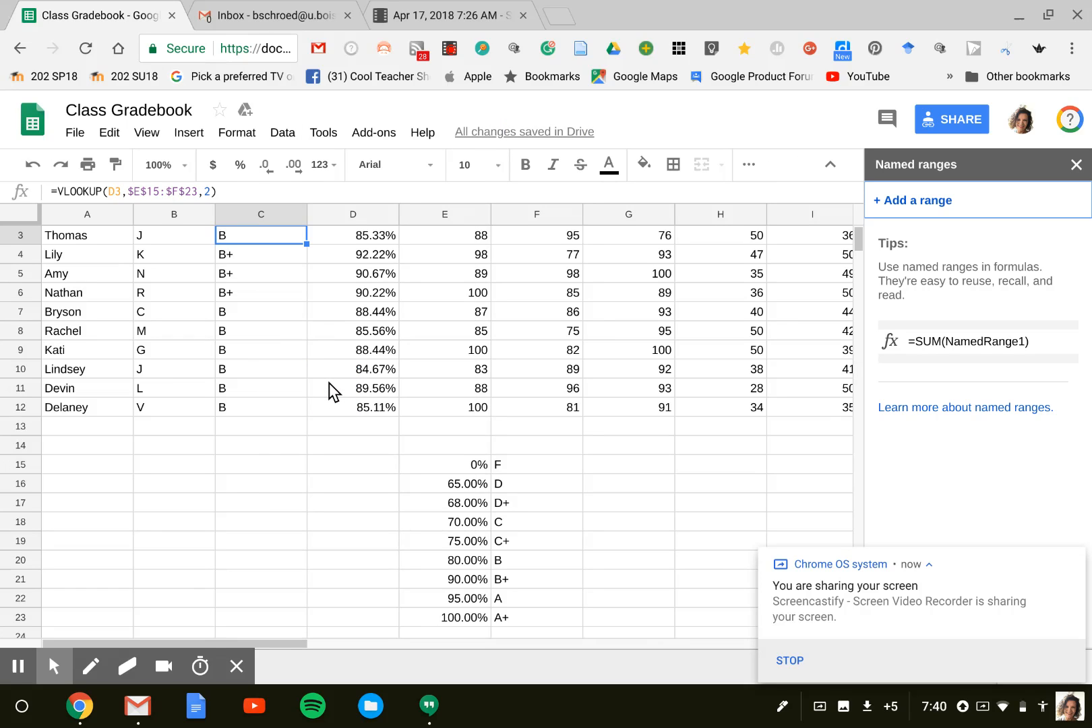
click(928, 201)
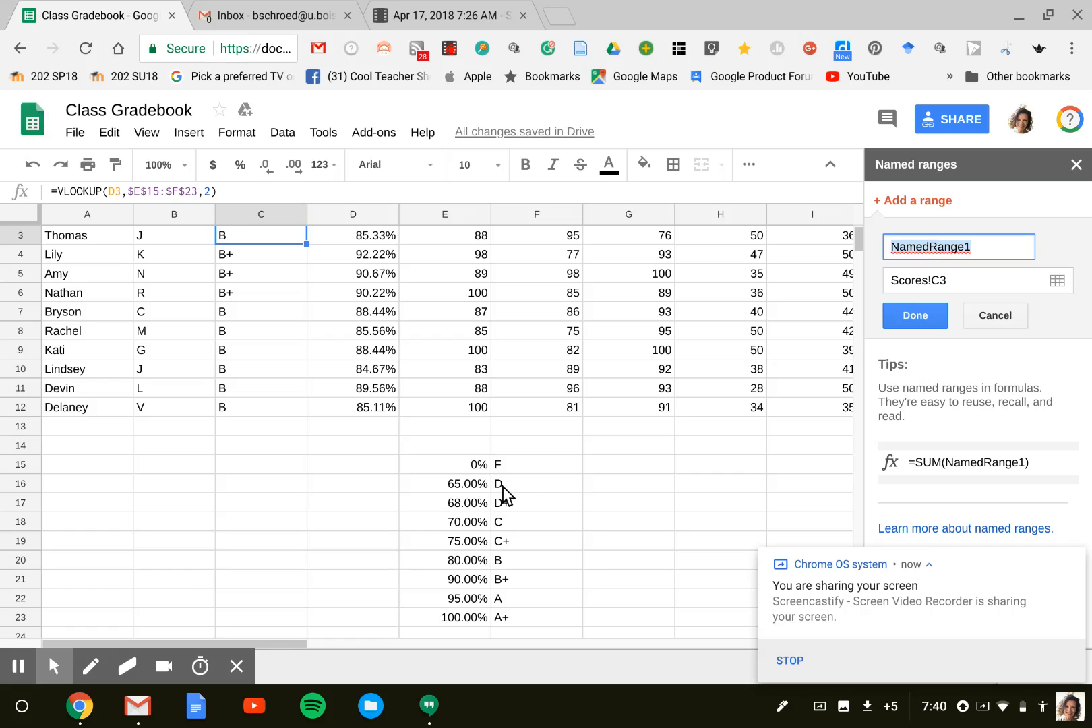
drag(476, 465, 545, 621)
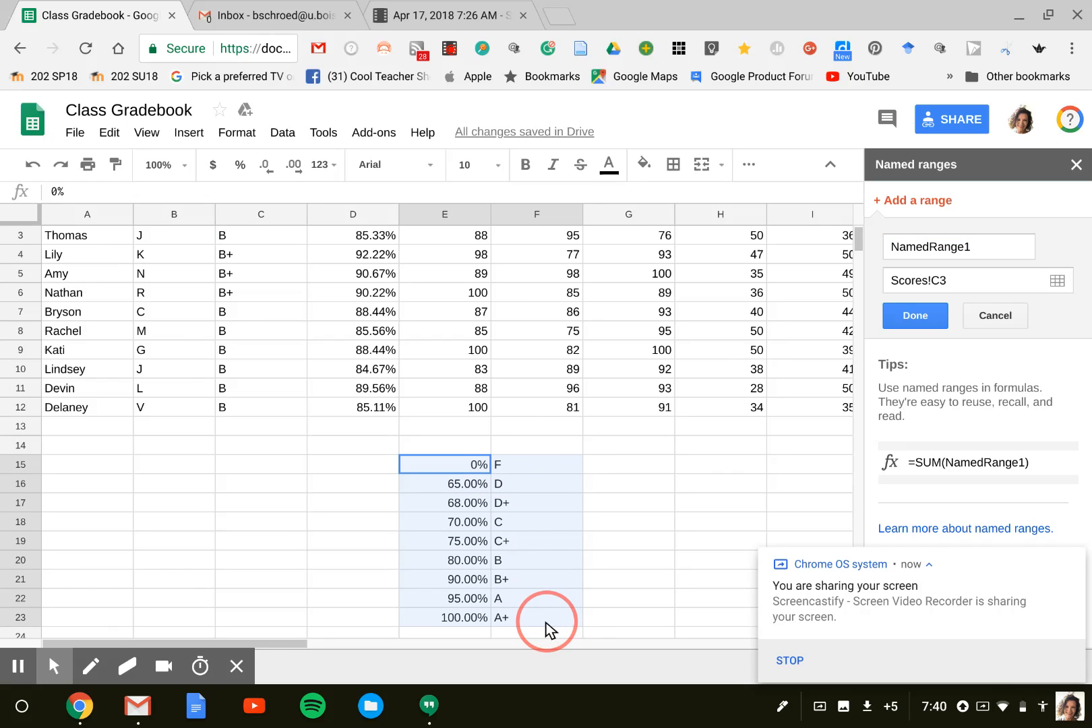
click(1055, 282)
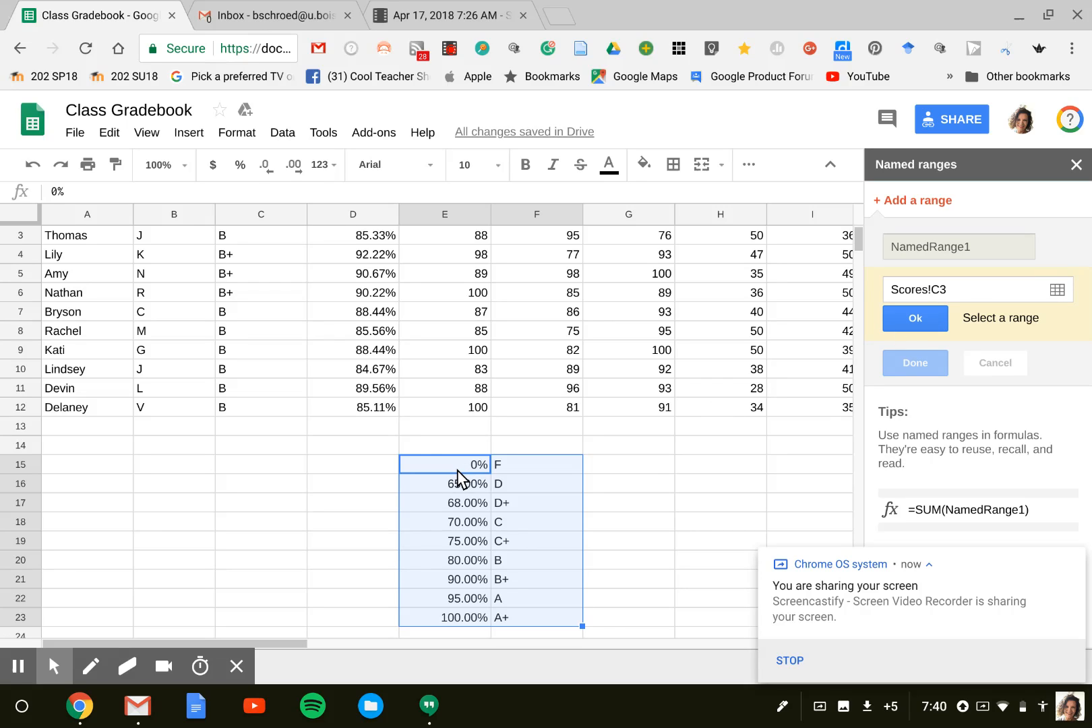
drag(457, 471, 539, 624)
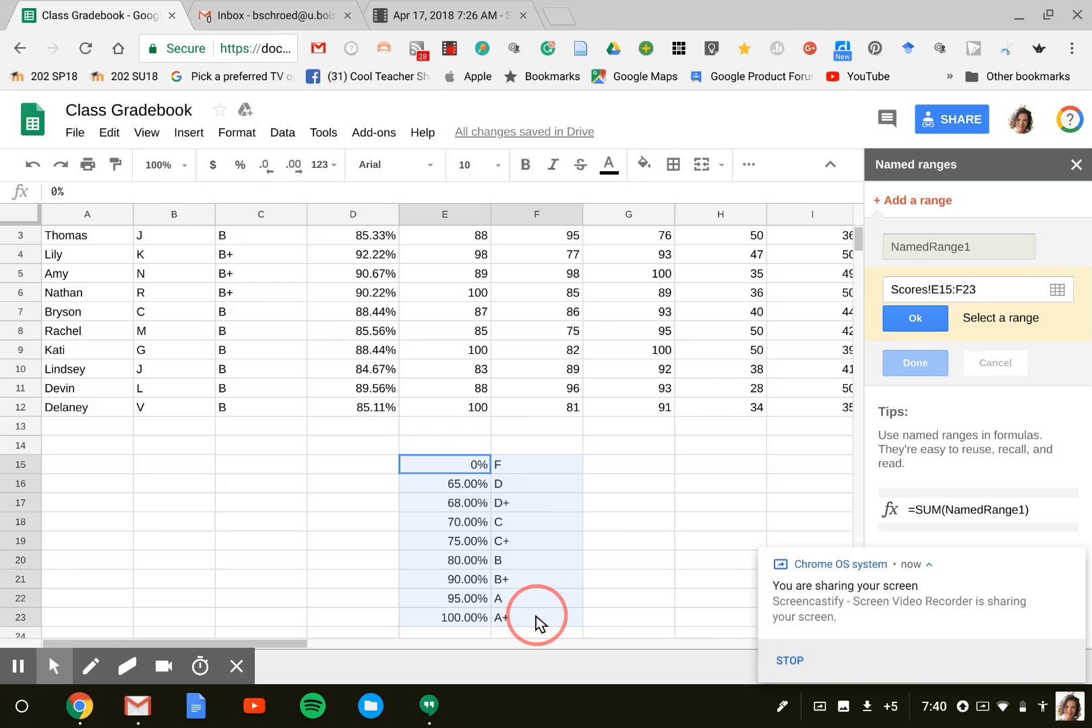
click(929, 329)
- Name the grading scale range Scores and save it
click(929, 246)
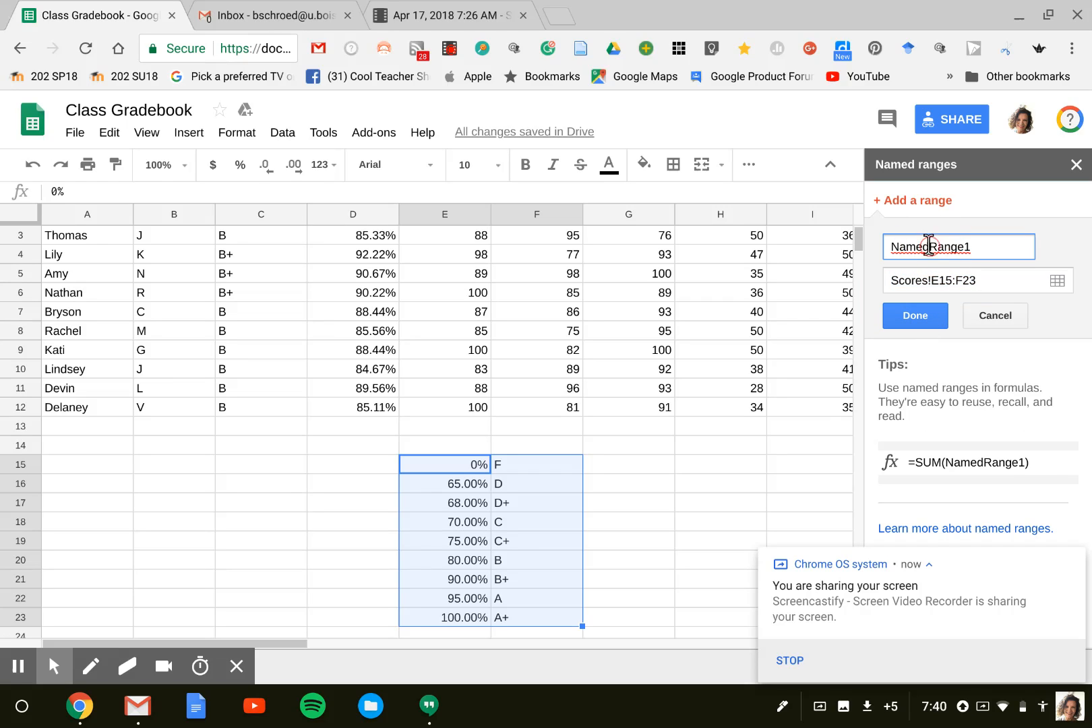
double_click(929, 245)
text(Score)
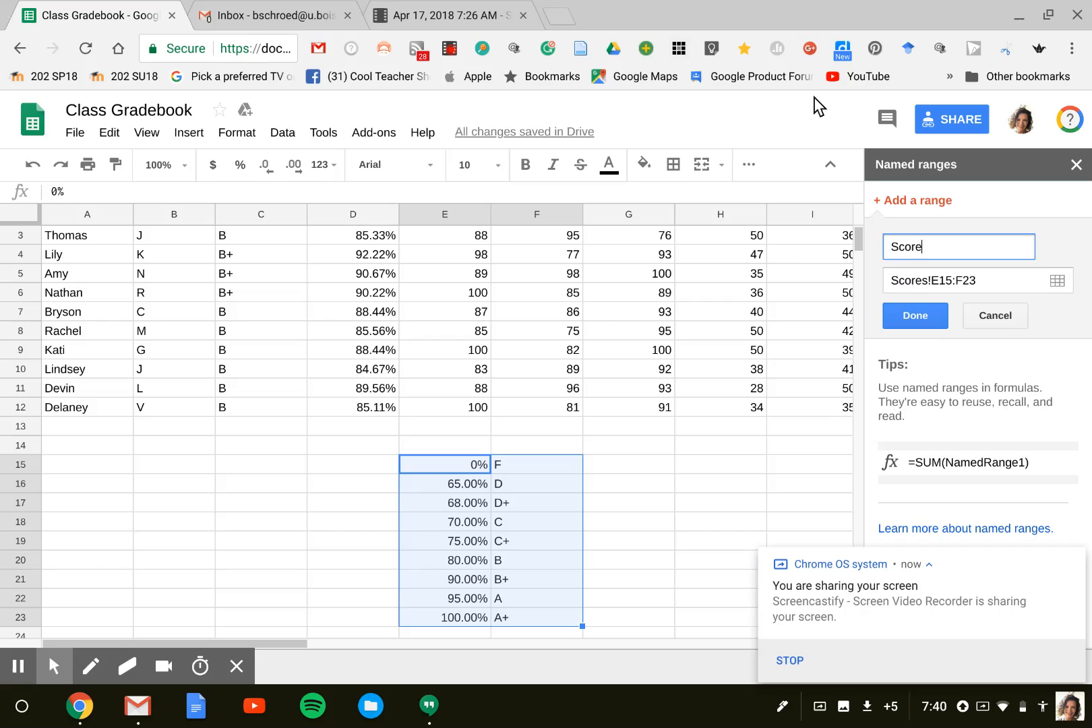
text(s)
click(908, 312)
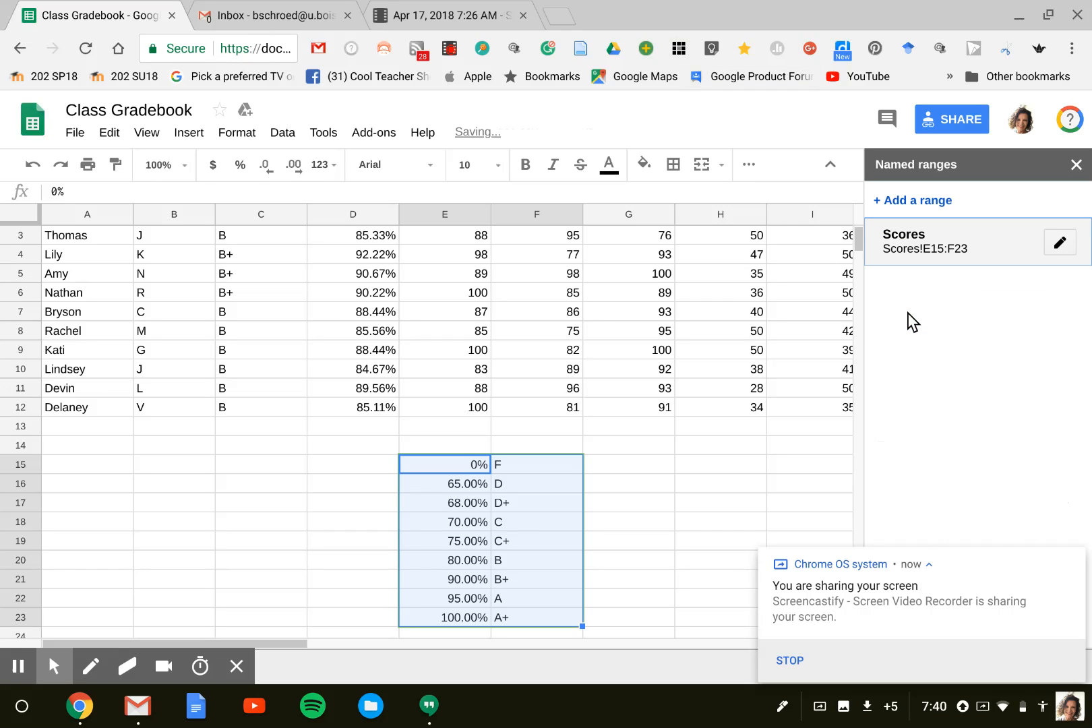
- Remove the Scores named range and close the named ranges editor
click(1060, 244)
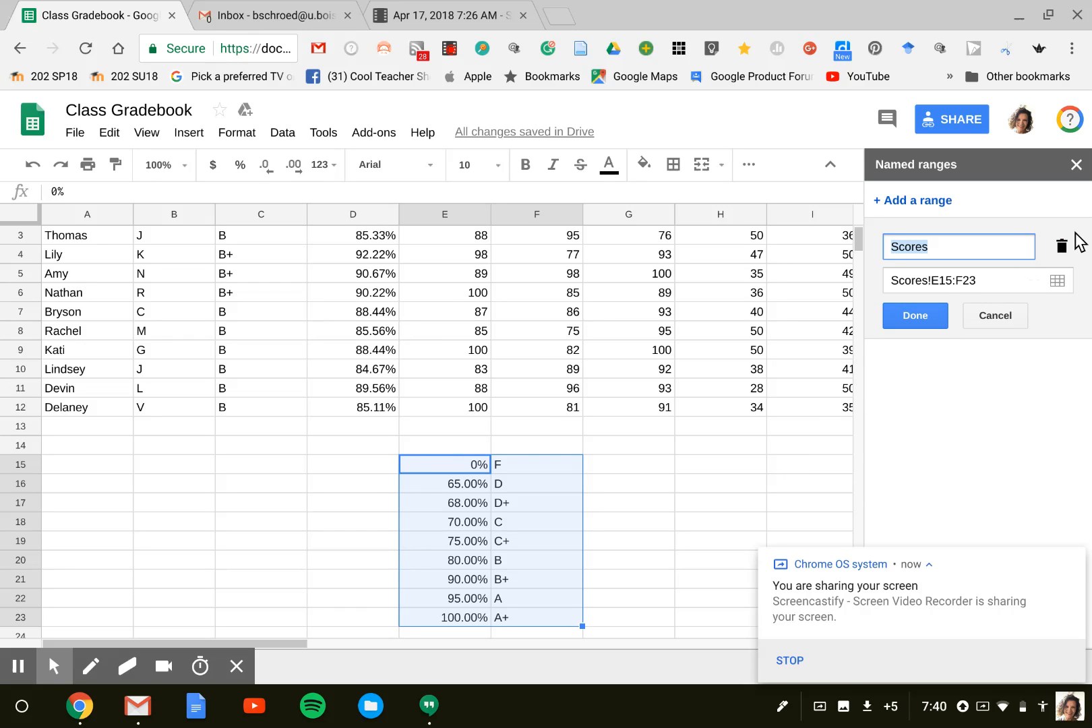
click(1062, 246)
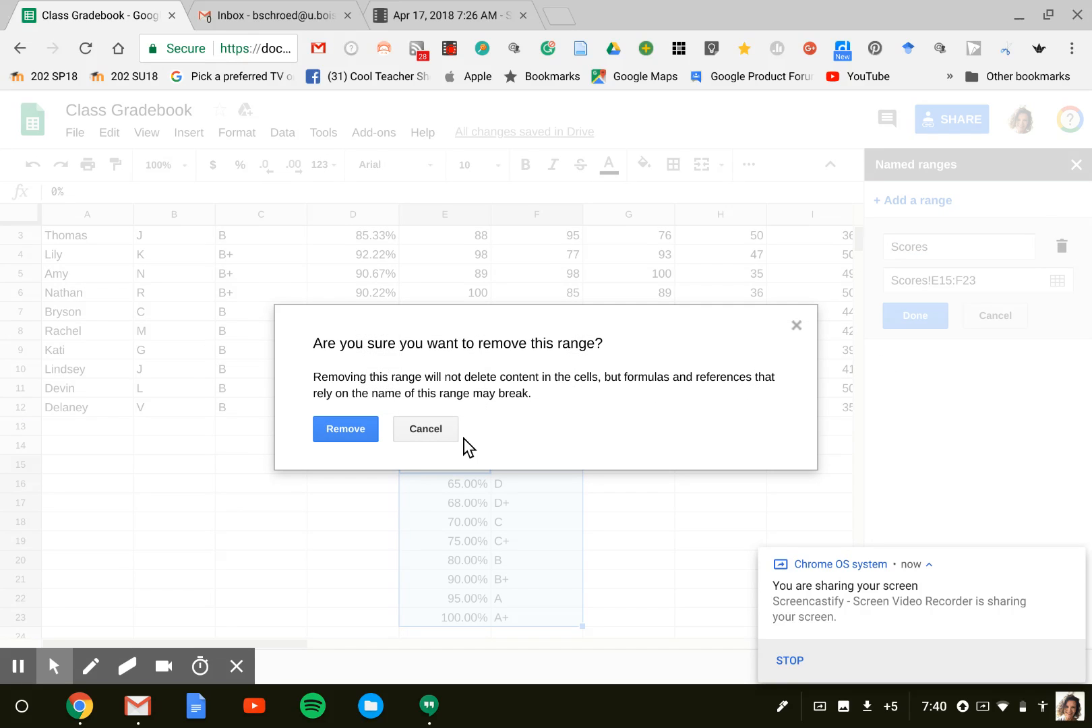
click(363, 425)
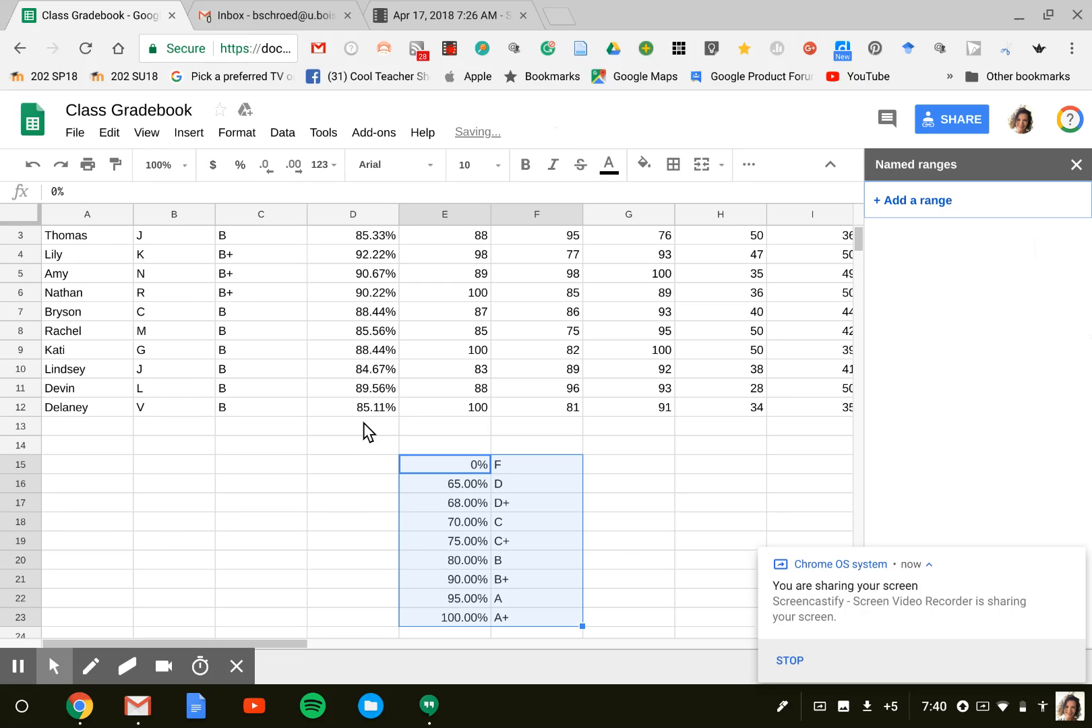
click(320, 486)
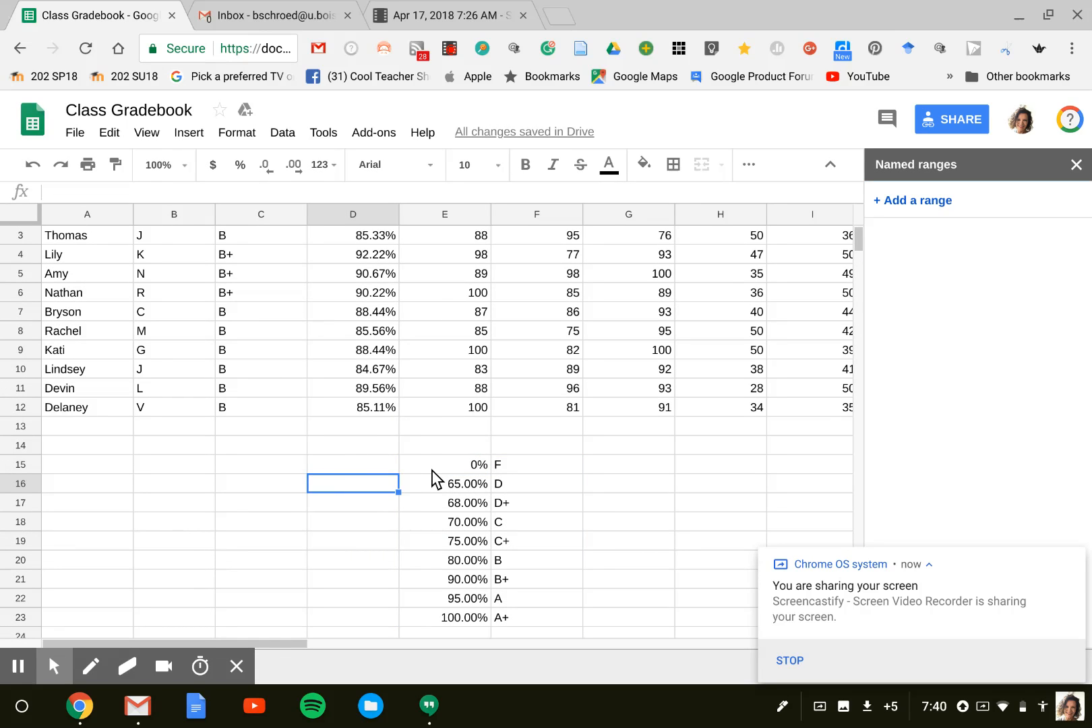
drag(431, 471, 535, 522)
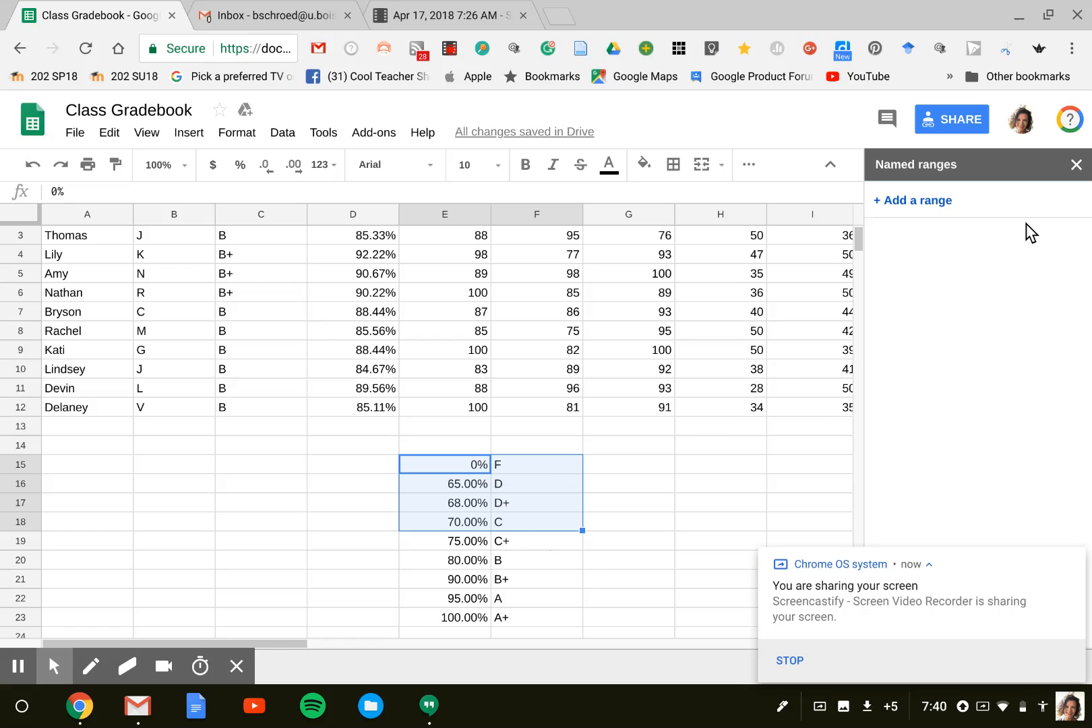
click(1077, 164)
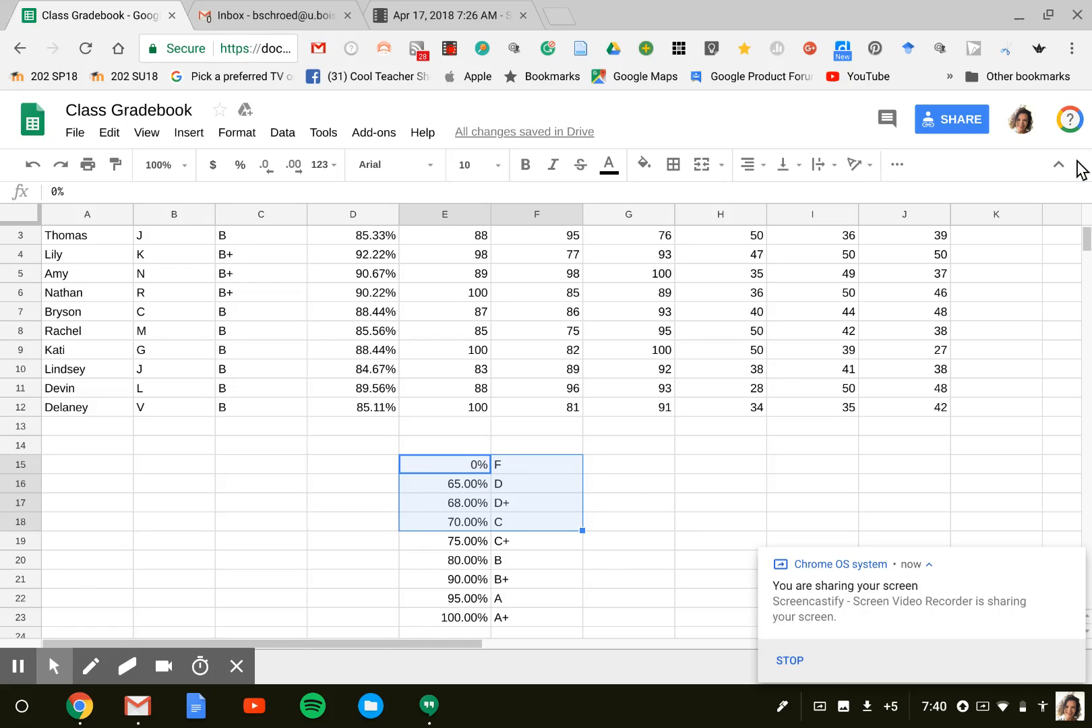
- Create a named range called Scores from the grading scale cells E15:F23
click(214, 567)
drag(464, 466, 537, 618)
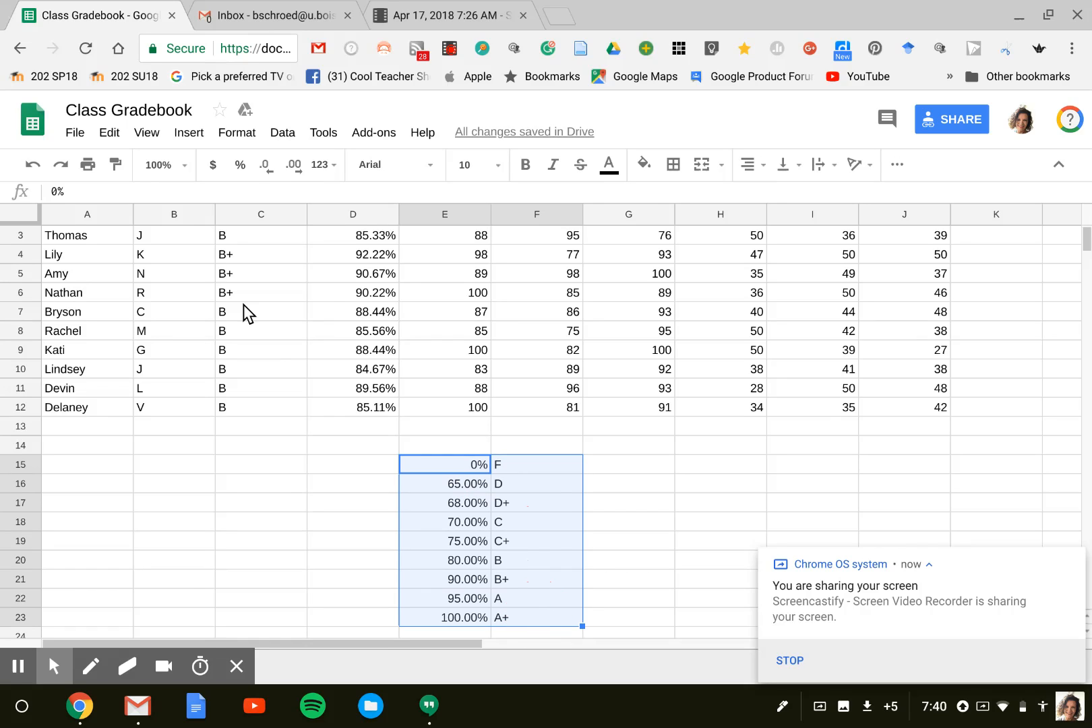
click(283, 134)
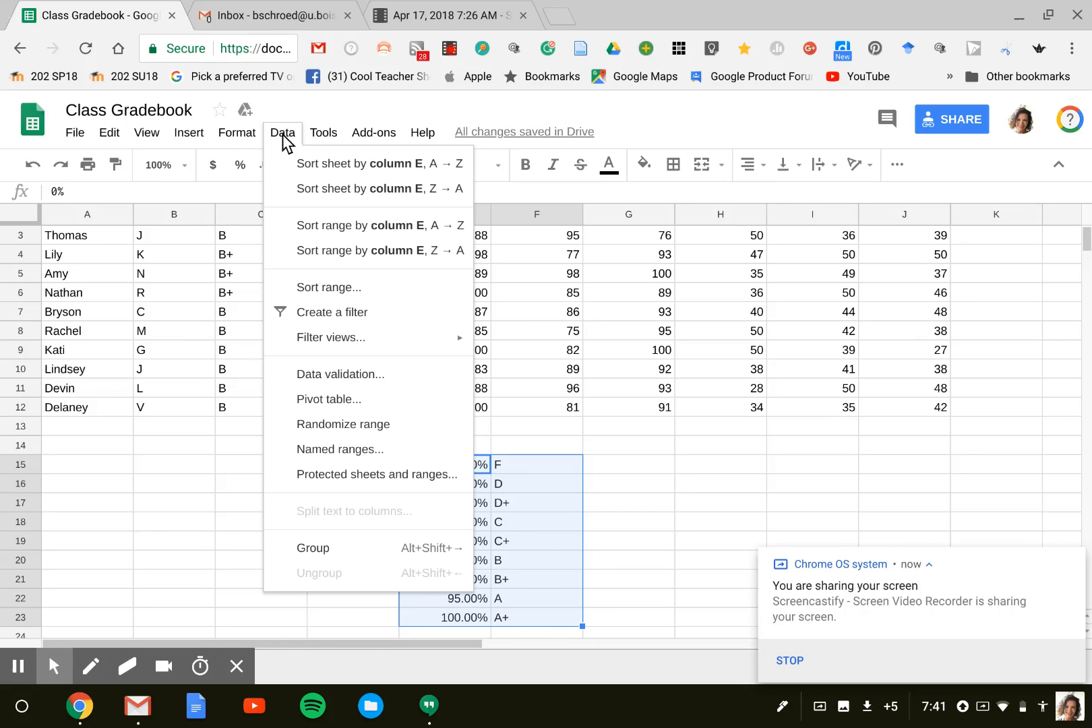
click(327, 448)
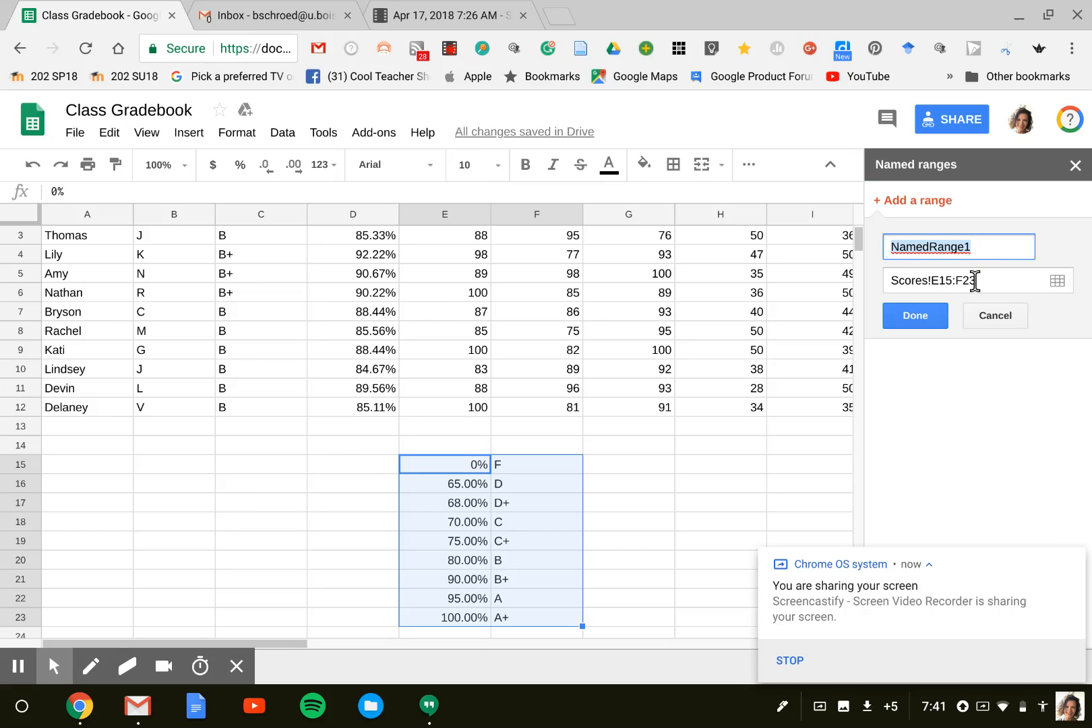
text(Scores)
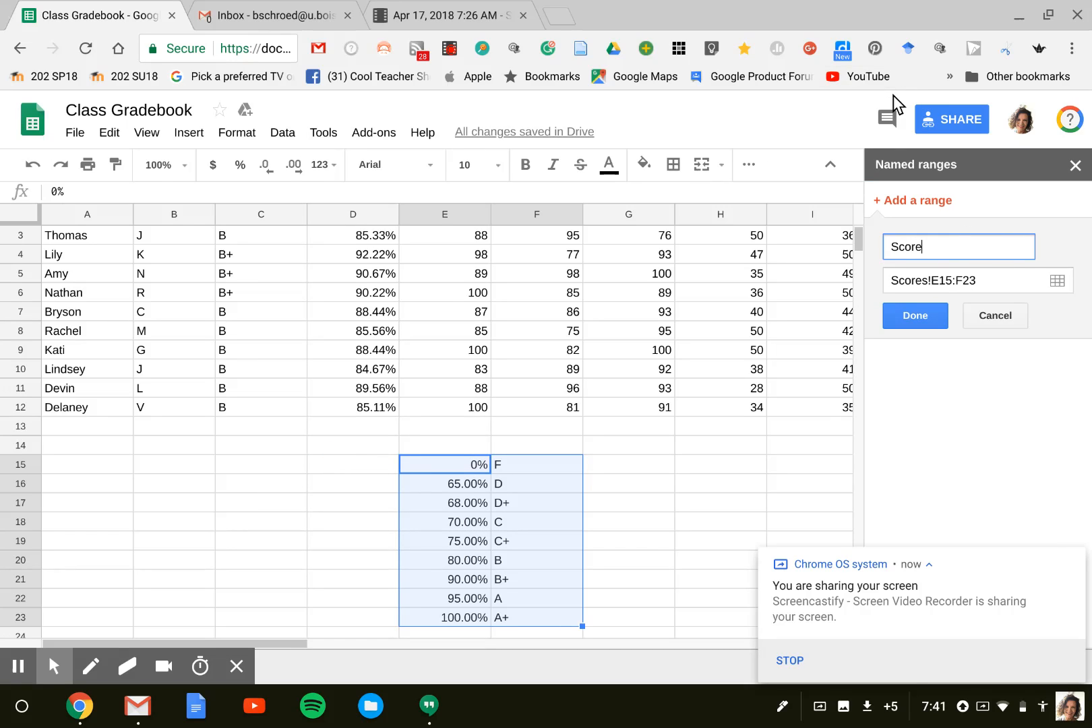
click(918, 316)
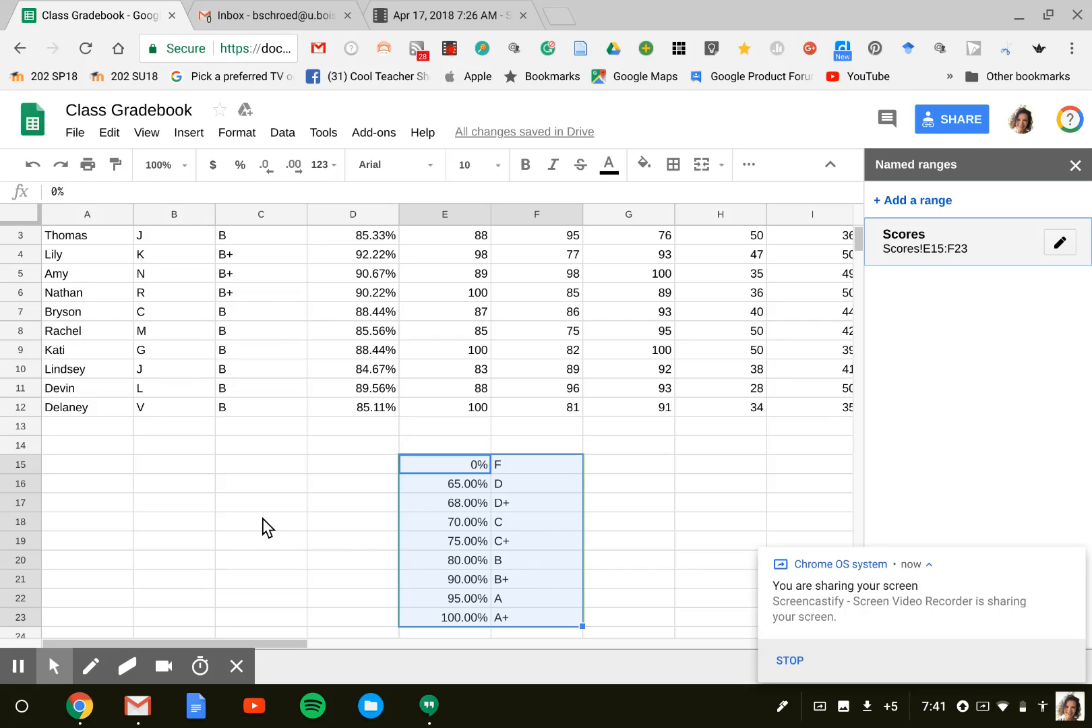
- Clear the existing Letter Score formulas from C3 through C12
scroll(258, 345, up, 2)
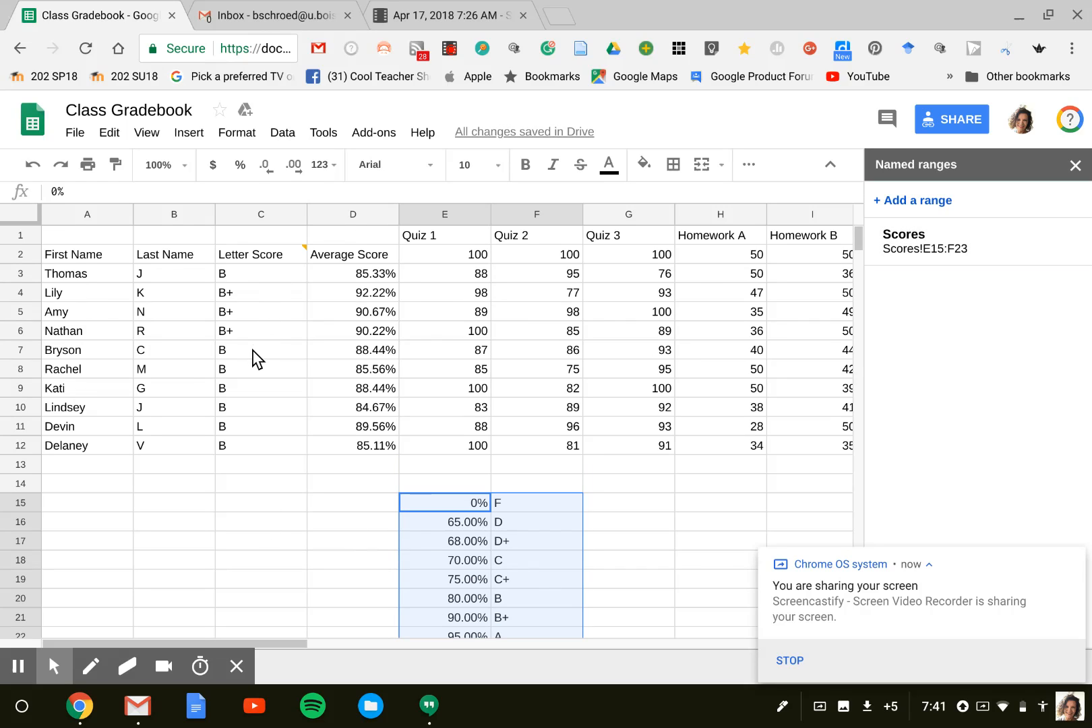
click(271, 279)
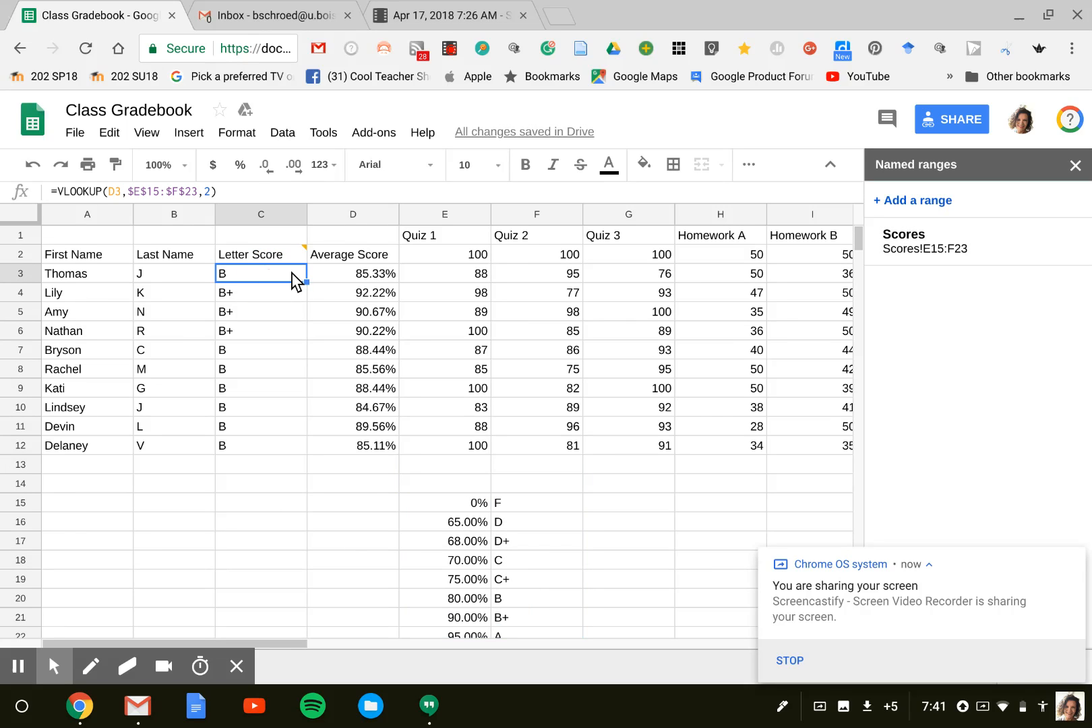
drag(290, 273, 278, 443)
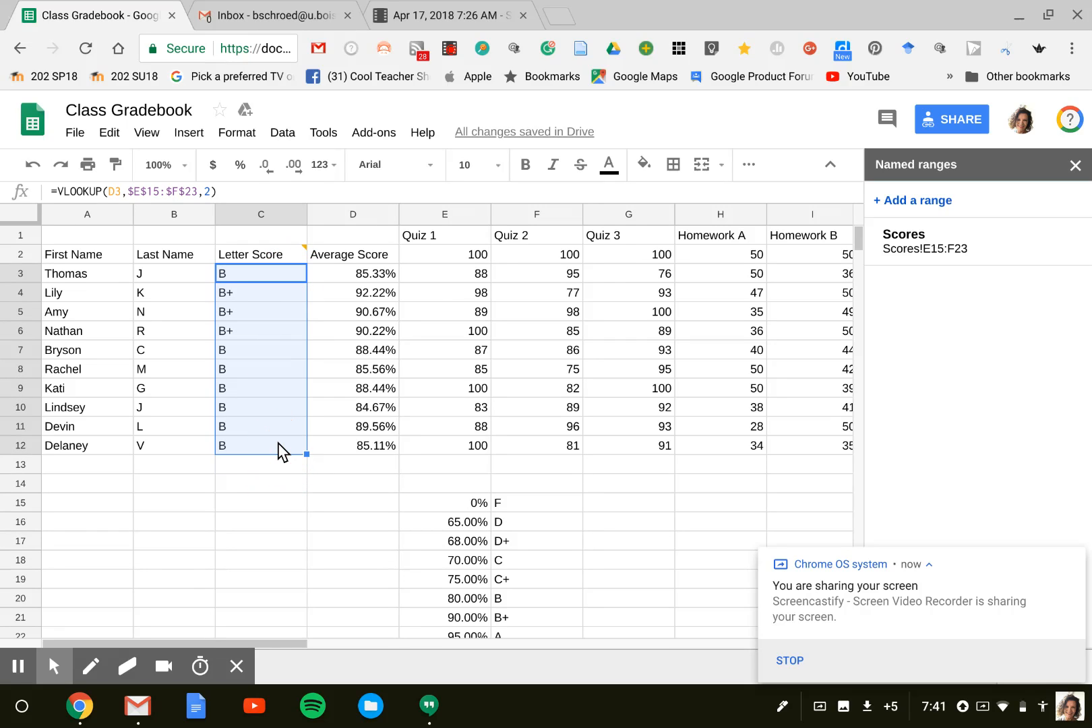
key(Delete)
- Enter =VLOOKUP(D3,Scores,2) in cell C3 to look up the letter score through the named range
click(275, 277)
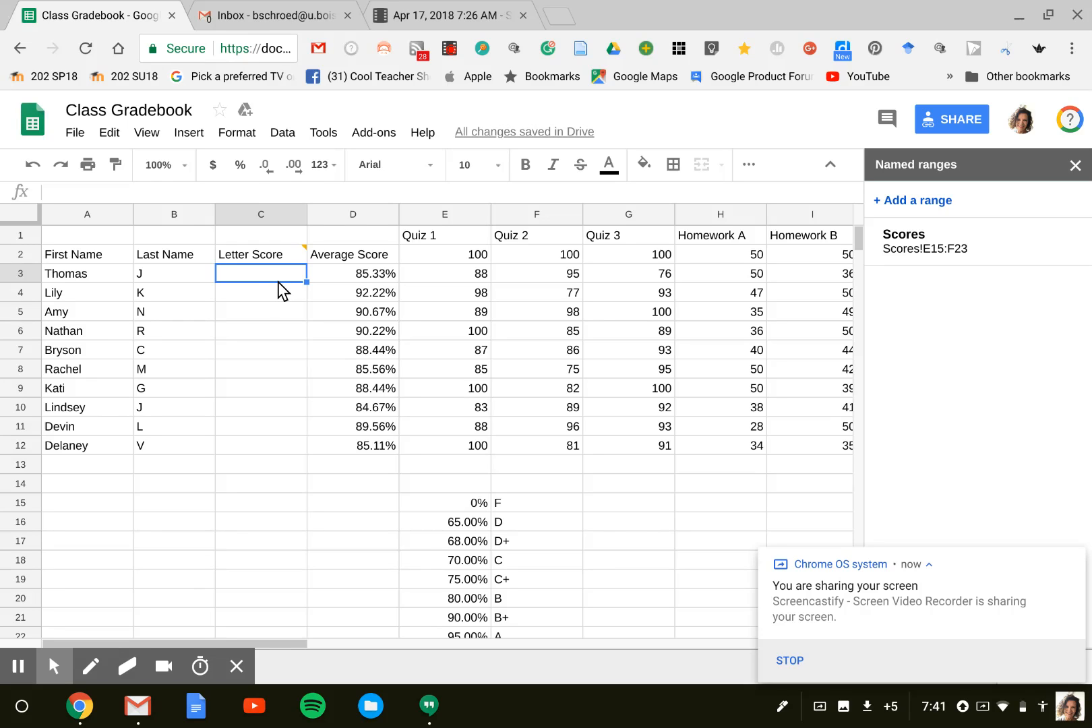
text(=vl)
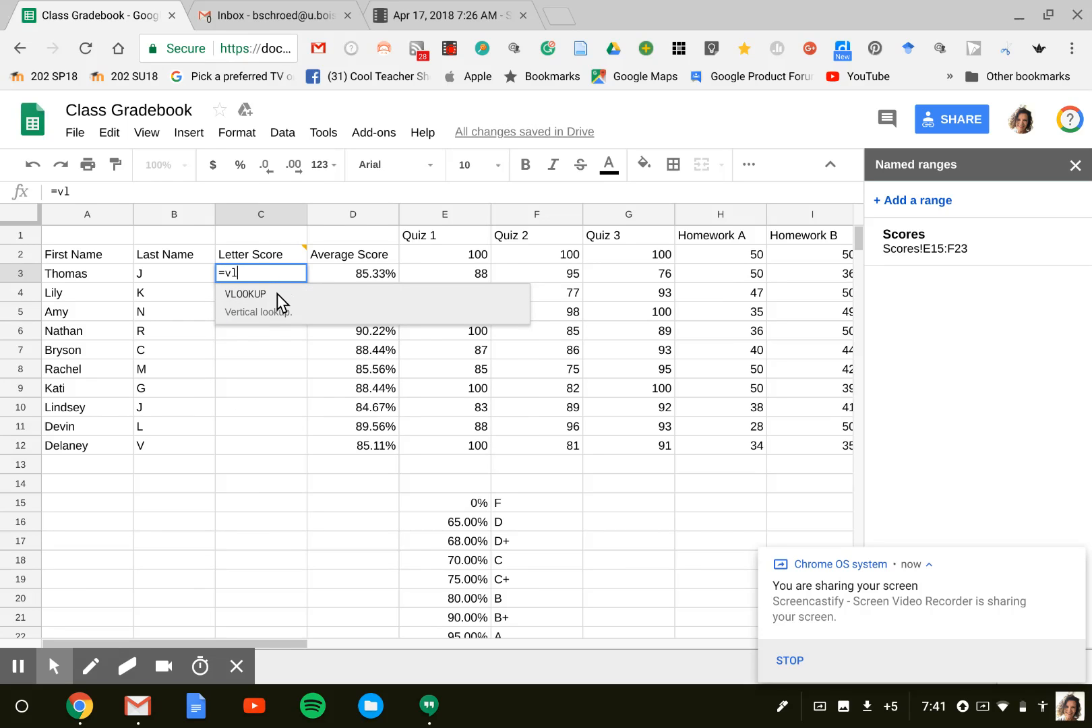
click(277, 293)
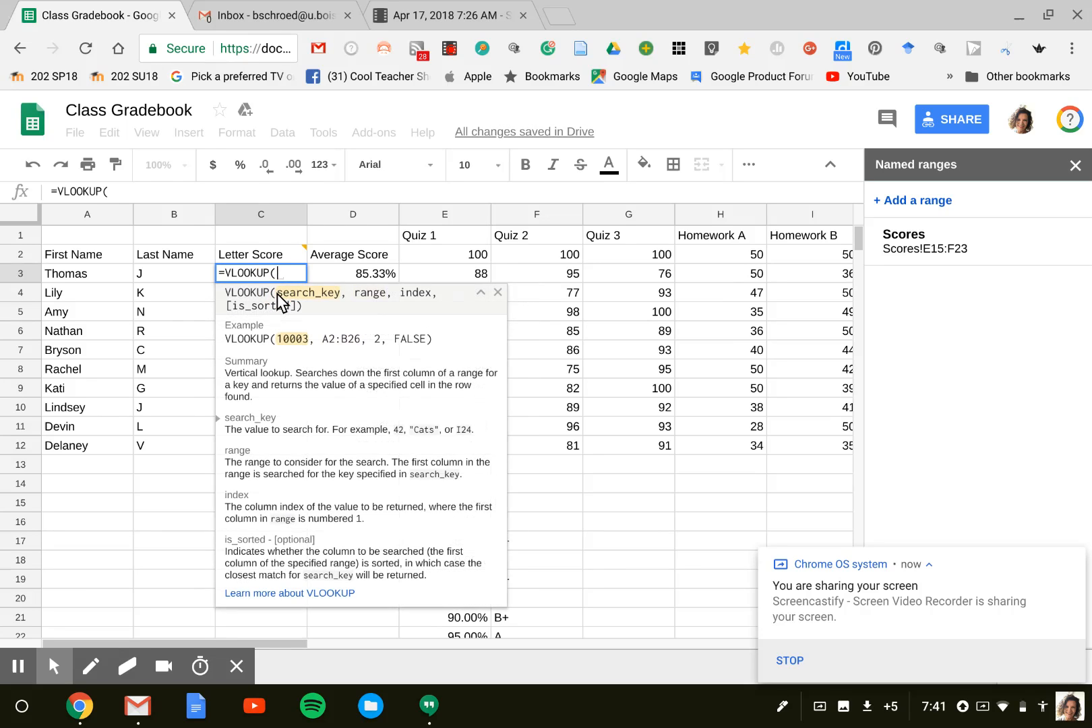
click(347, 275)
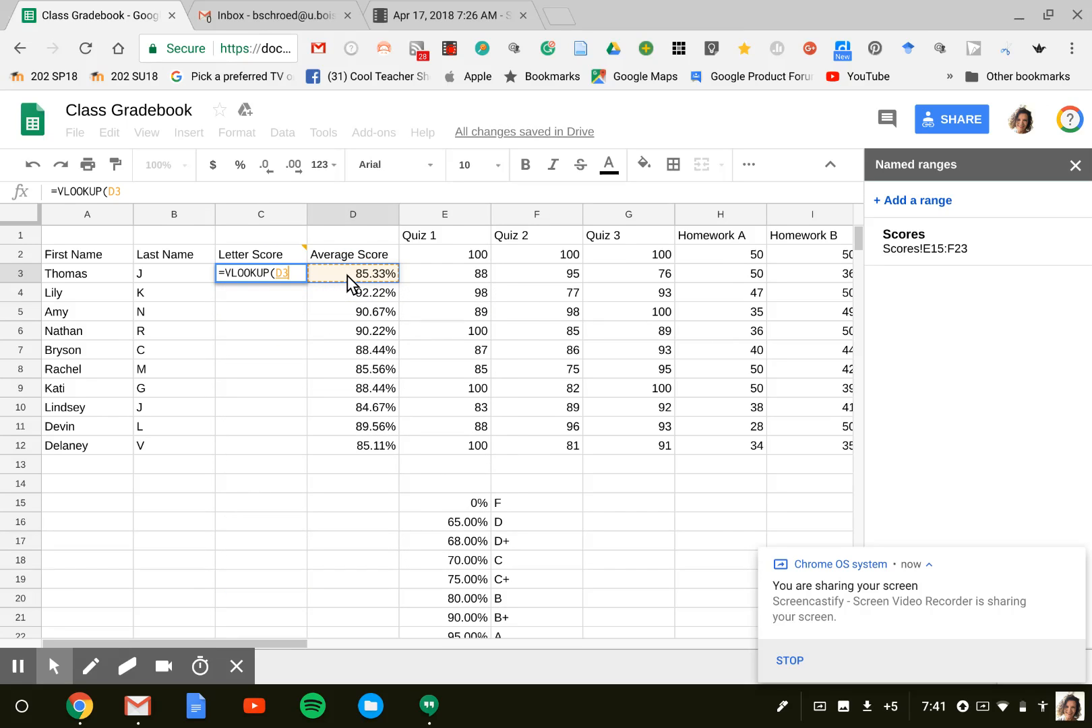
text(,)
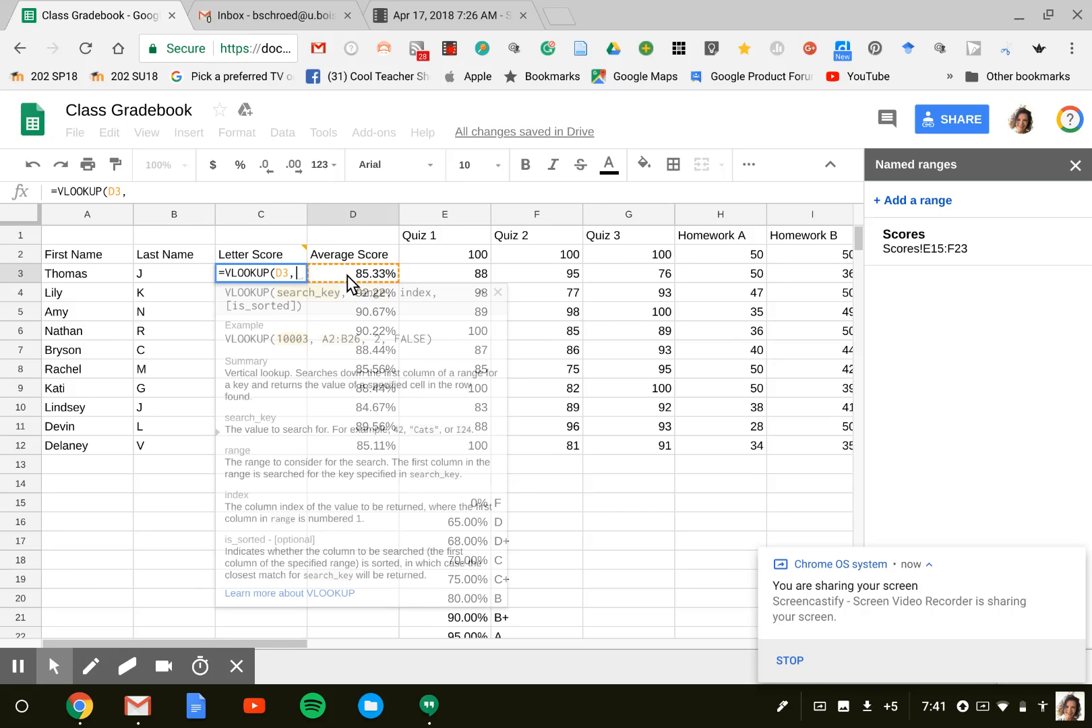
text(S)
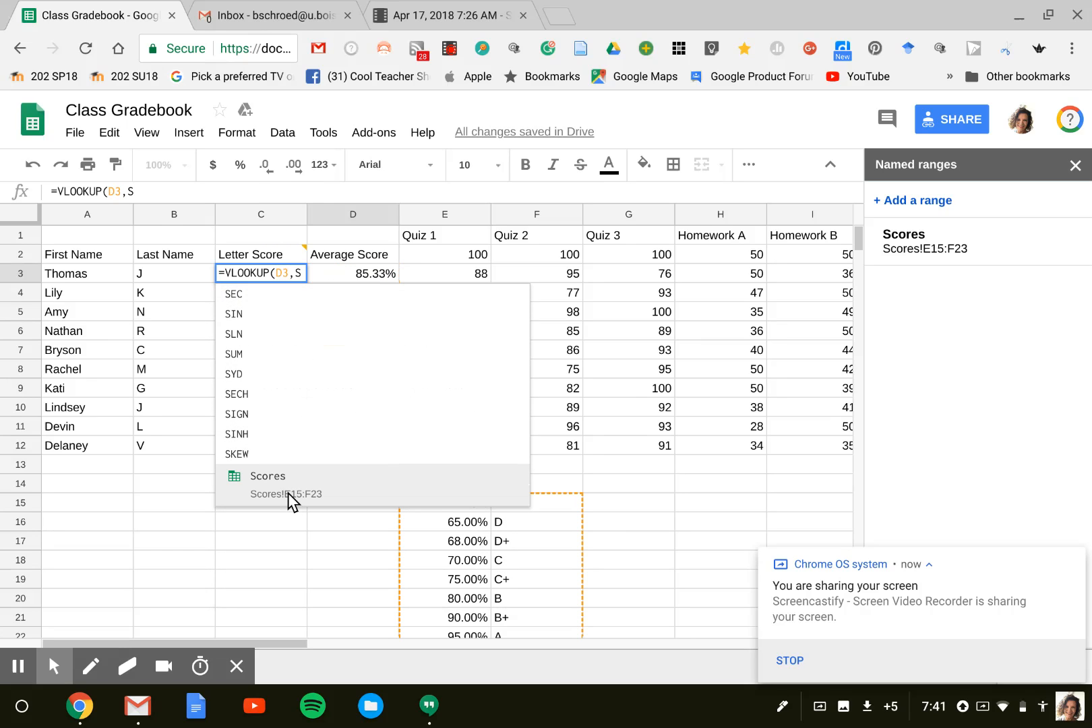
click(291, 486)
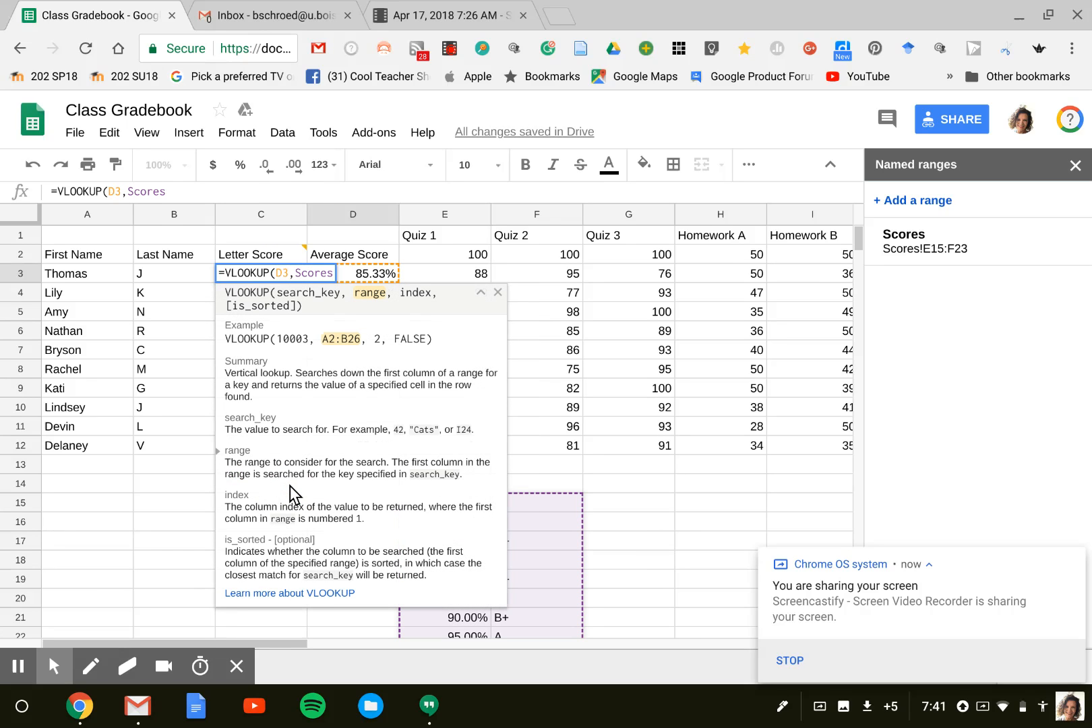
text(,)
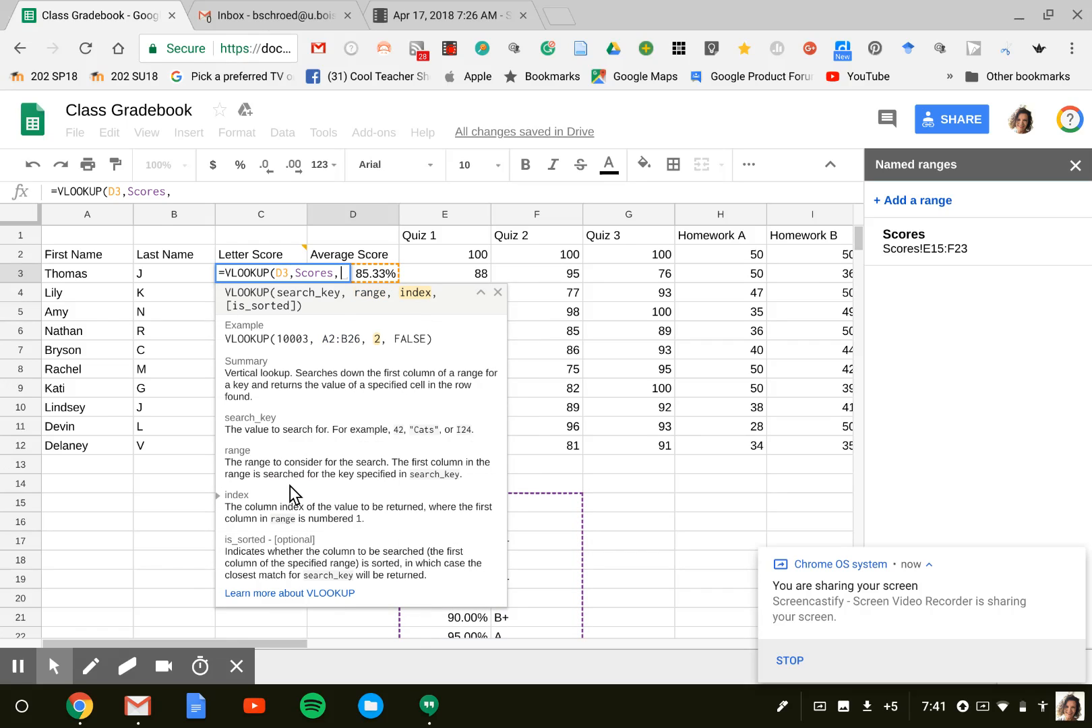
text(2))
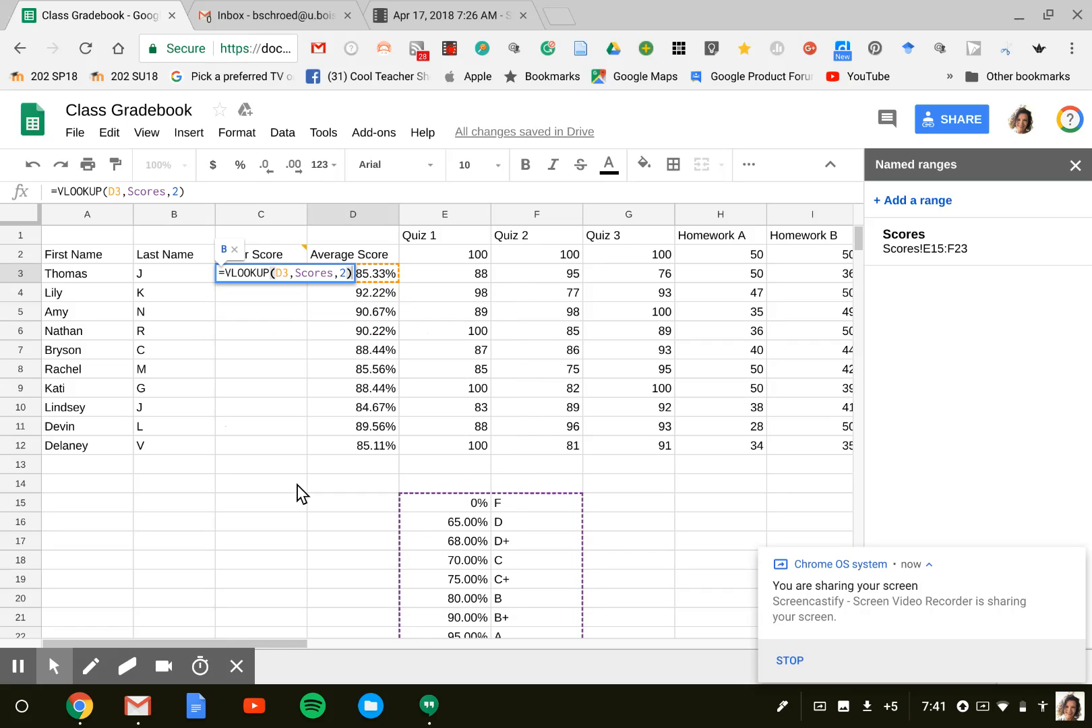
key(Return)
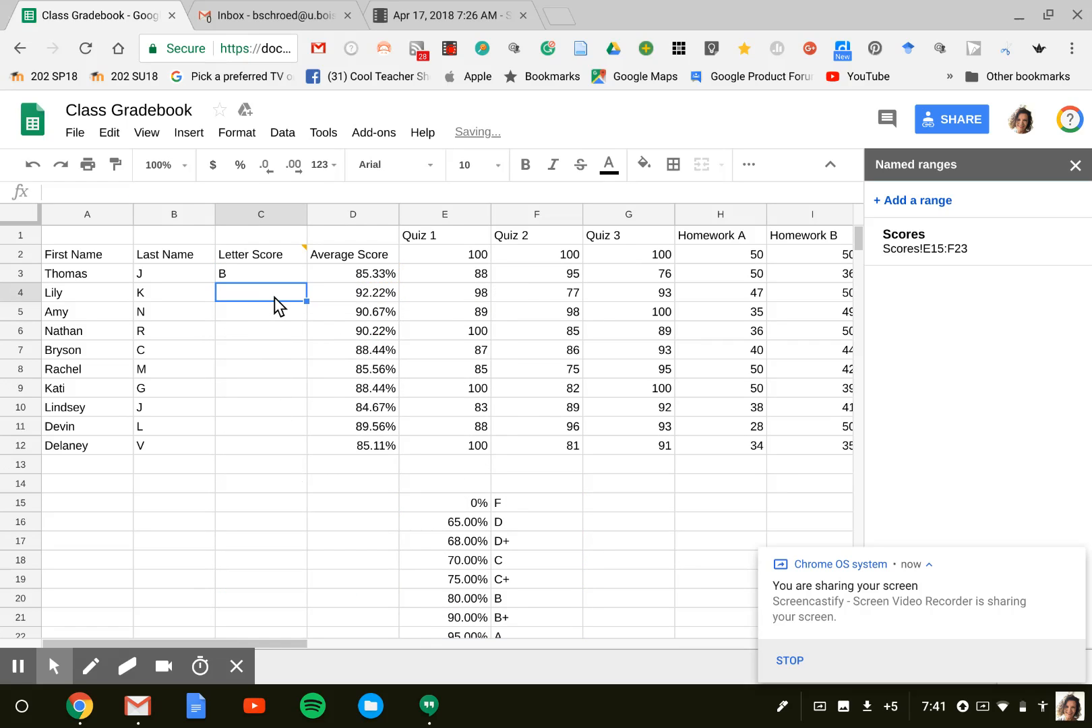
- Fill the named-range VLOOKUP formula from C3 down through C12 and check the copied formula in C4
click(272, 272)
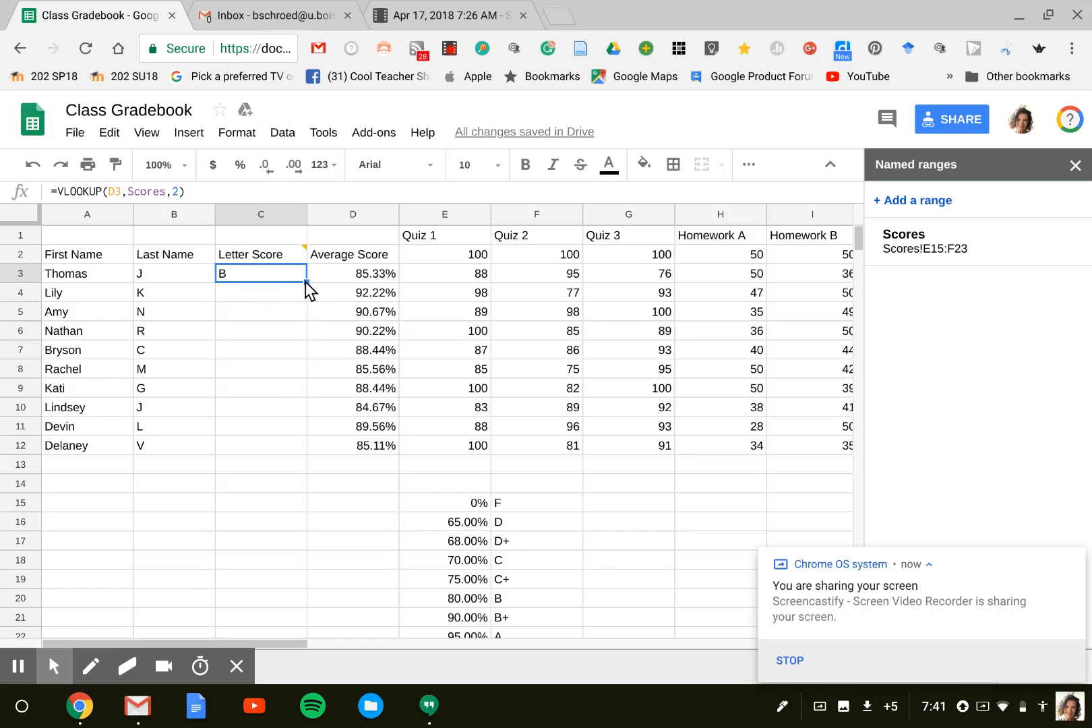
click(305, 281)
drag(305, 282, 300, 448)
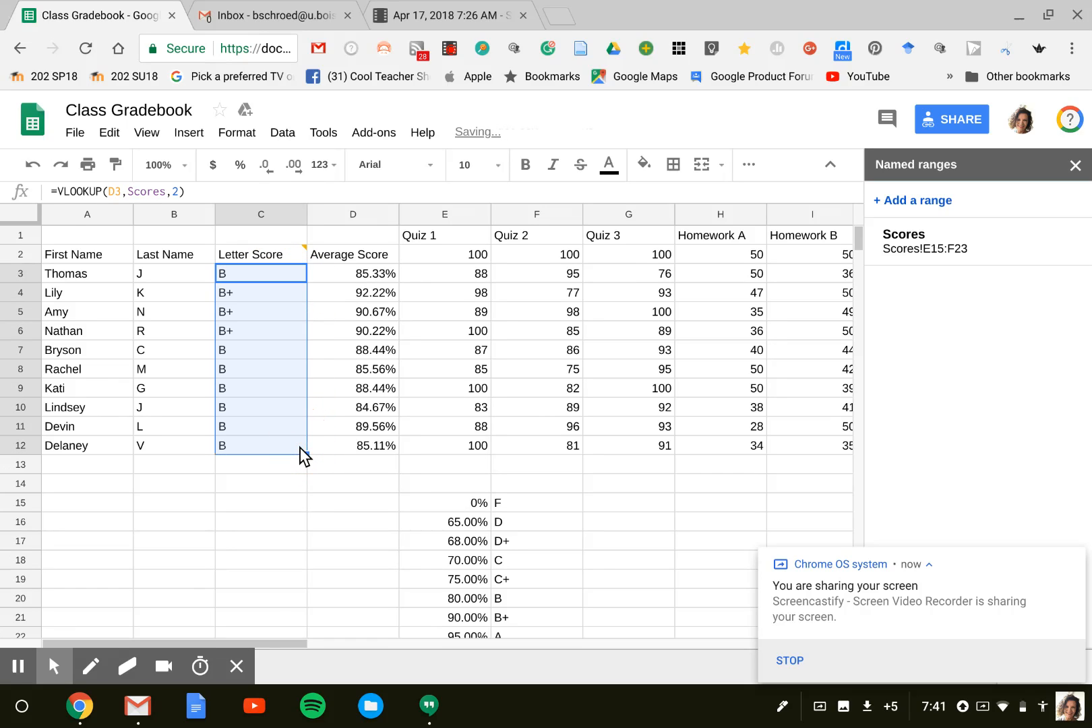
click(287, 502)
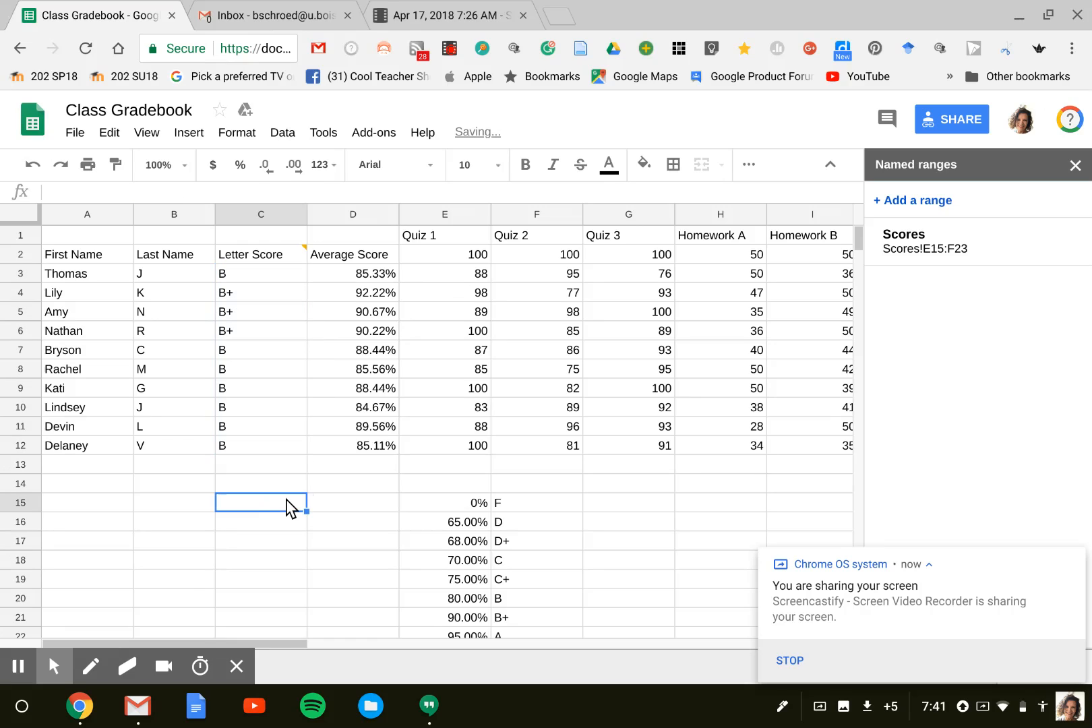
click(275, 294)
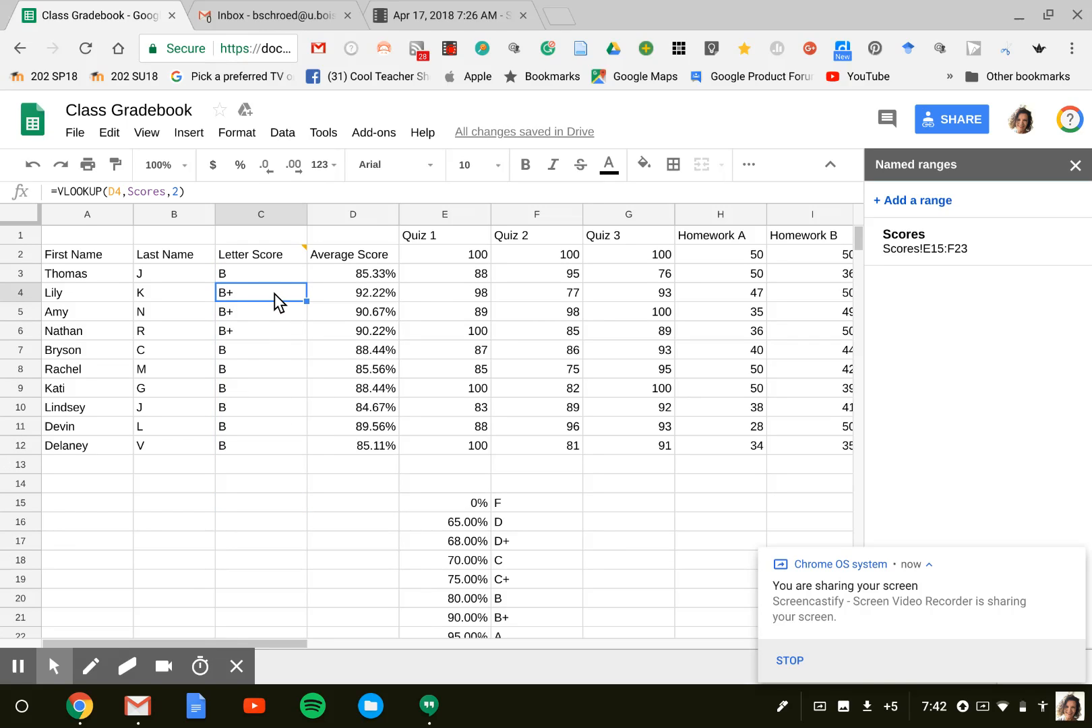